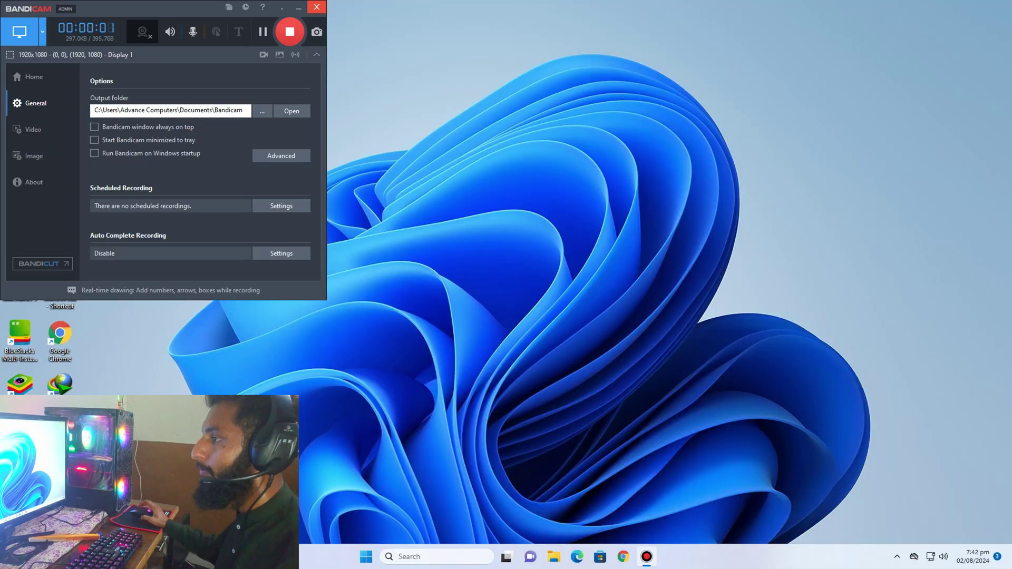
- Start the Android 11 instance BlueStacks App Player 1 from the multi-instance manager and open its settings
{"action": "left_click", "coordinate": [299, 7]}
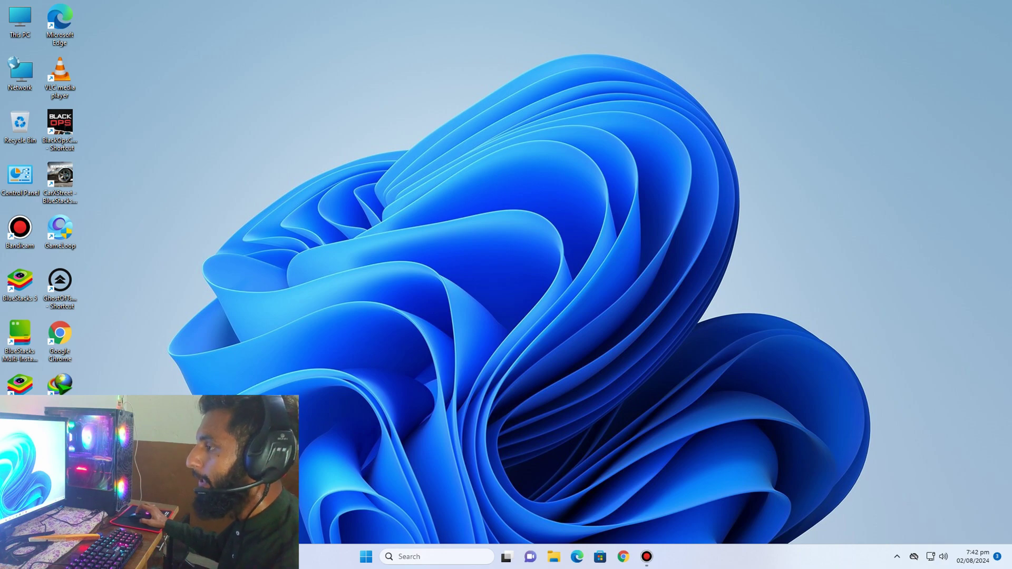
{"action": "double_click", "coordinate": [20, 338]}
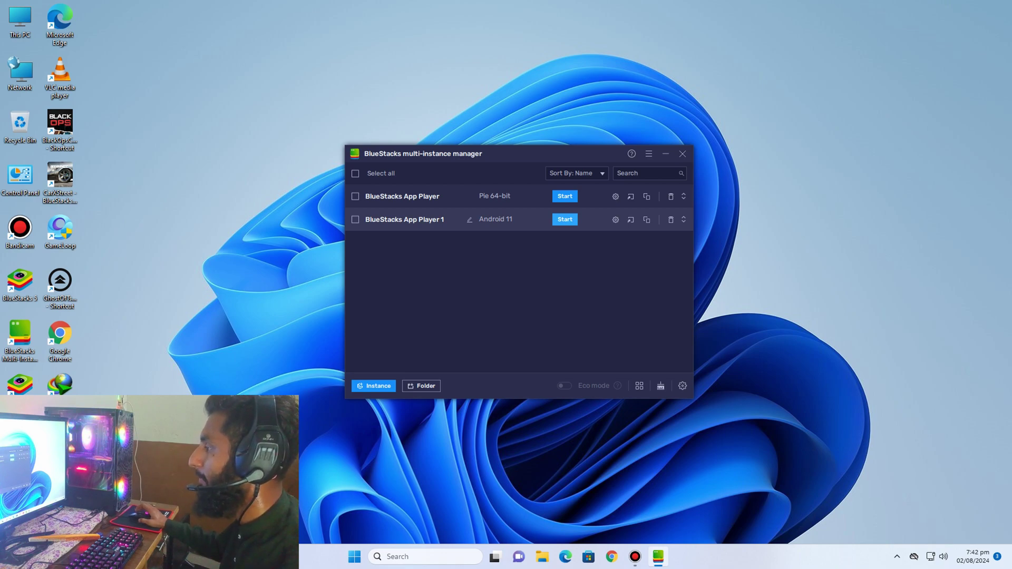
{"action": "left_click", "coordinate": [565, 219]}
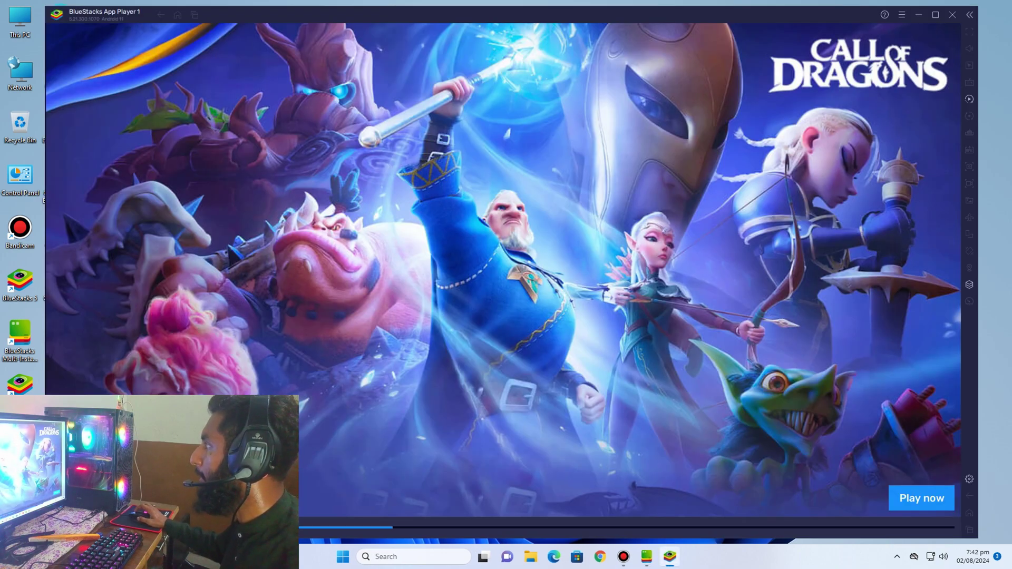
{"action": "left_click", "coordinate": [902, 14]}
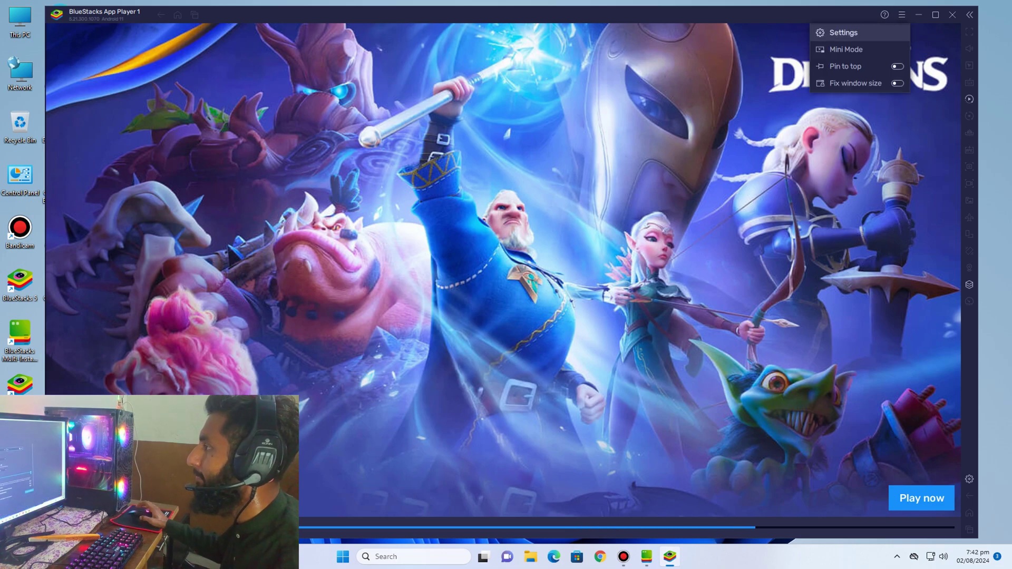
{"action": "left_click", "coordinate": [843, 32]}
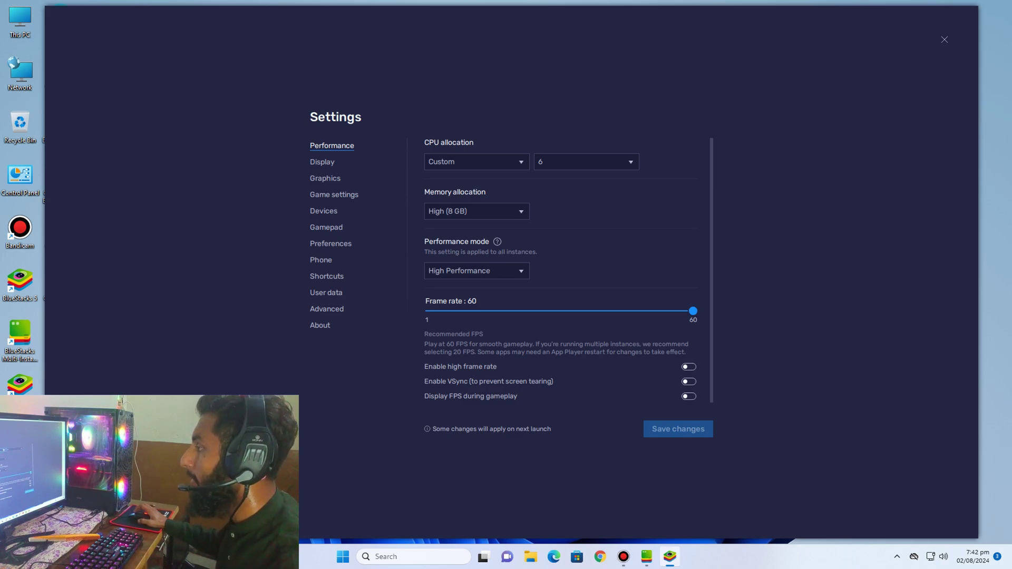
- Set the CPU allocation to 6 cores in the performance settings, keeping the allocation type at Custom
{"action": "left_click", "coordinate": [477, 162]}
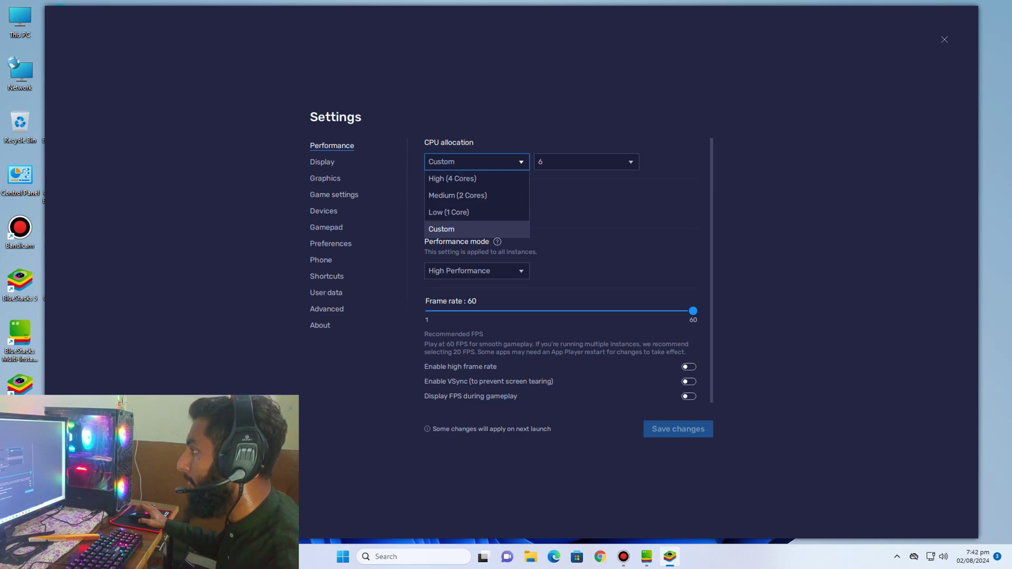
{"action": "left_click", "coordinate": [586, 162]}
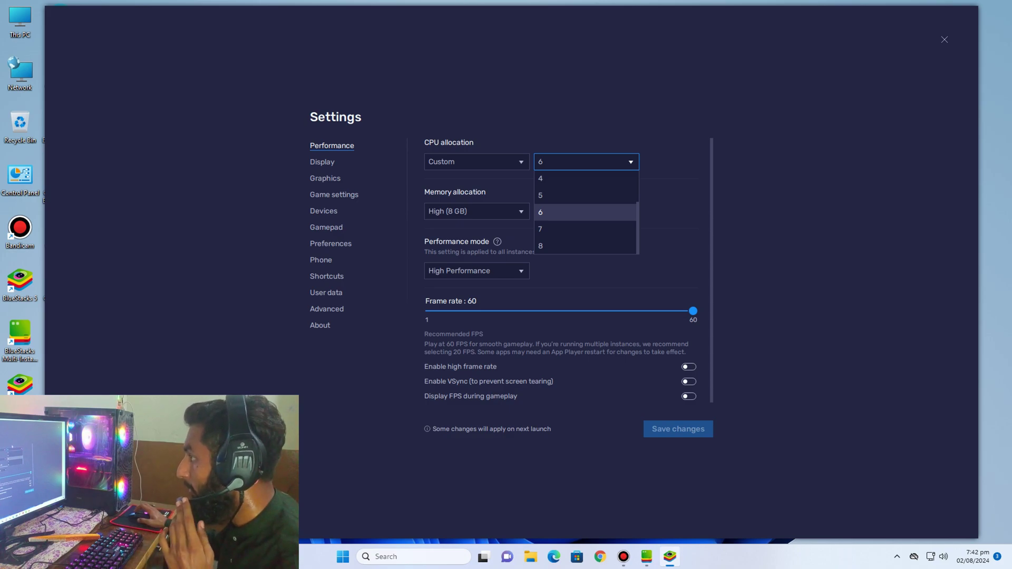
{"action": "left_click", "coordinate": [764, 169]}
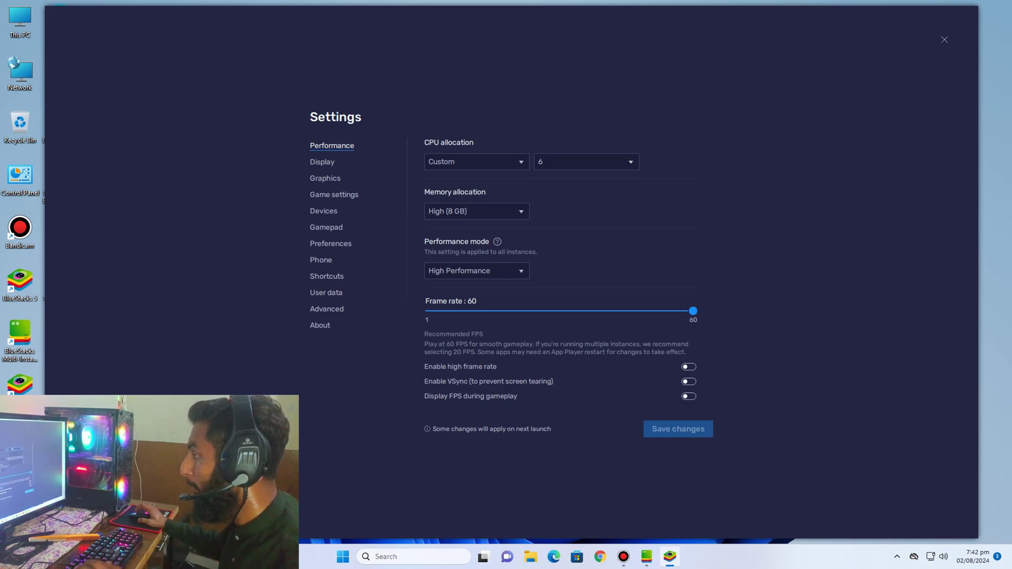
{"action": "left_click", "coordinate": [586, 162]}
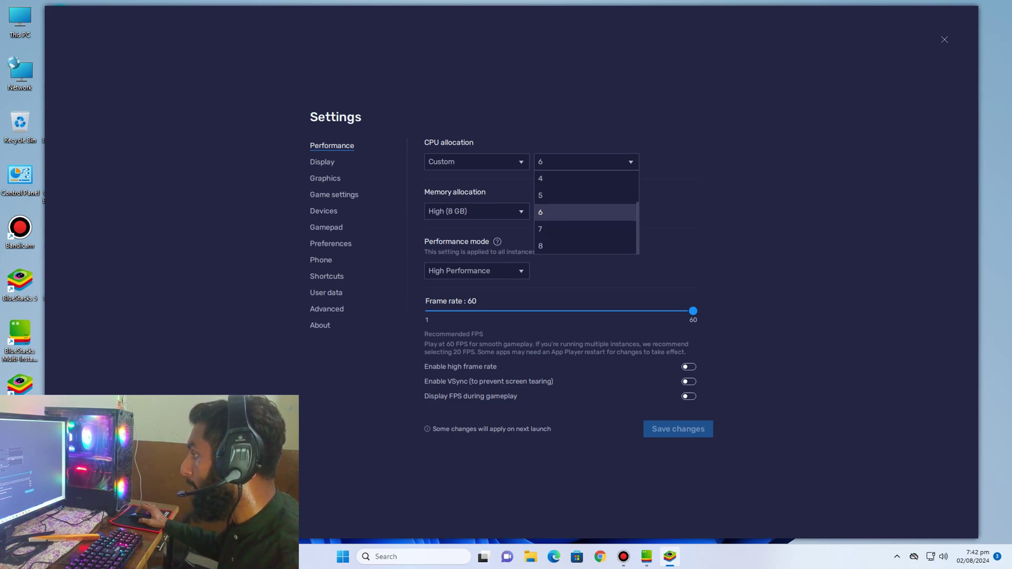
{"action": "left_click", "coordinate": [585, 212]}
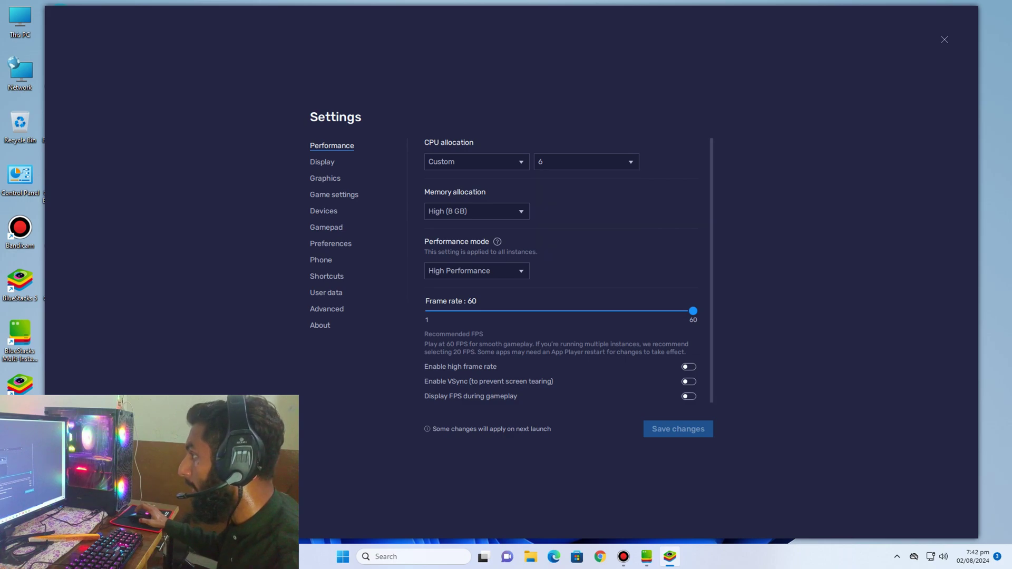
- Set the memory allocation to High (8 GB) and check the available performance modes
{"action": "left_click", "coordinate": [476, 212]}
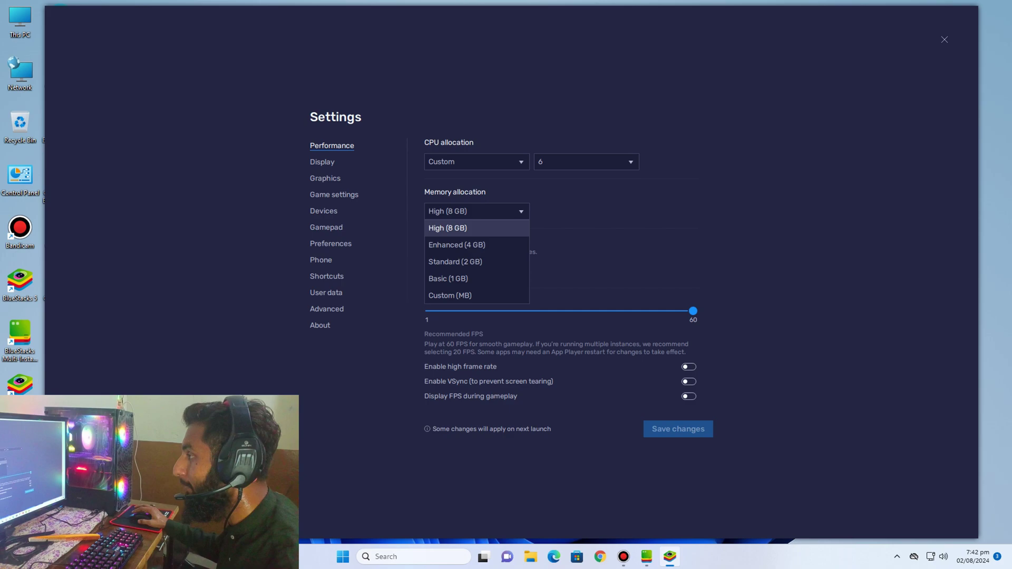
{"action": "left_click", "coordinate": [476, 229]}
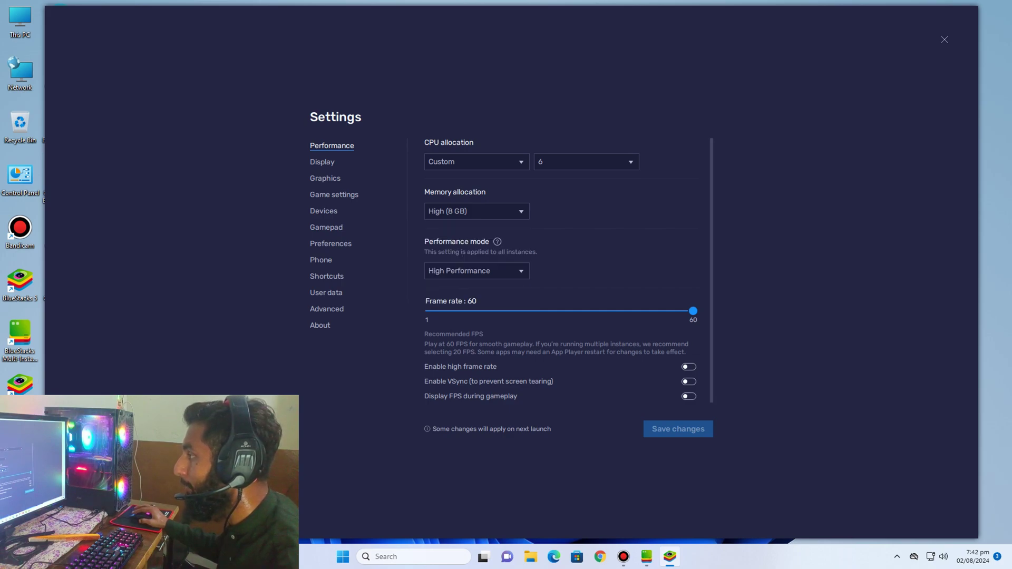
{"action": "left_click", "coordinate": [476, 271]}
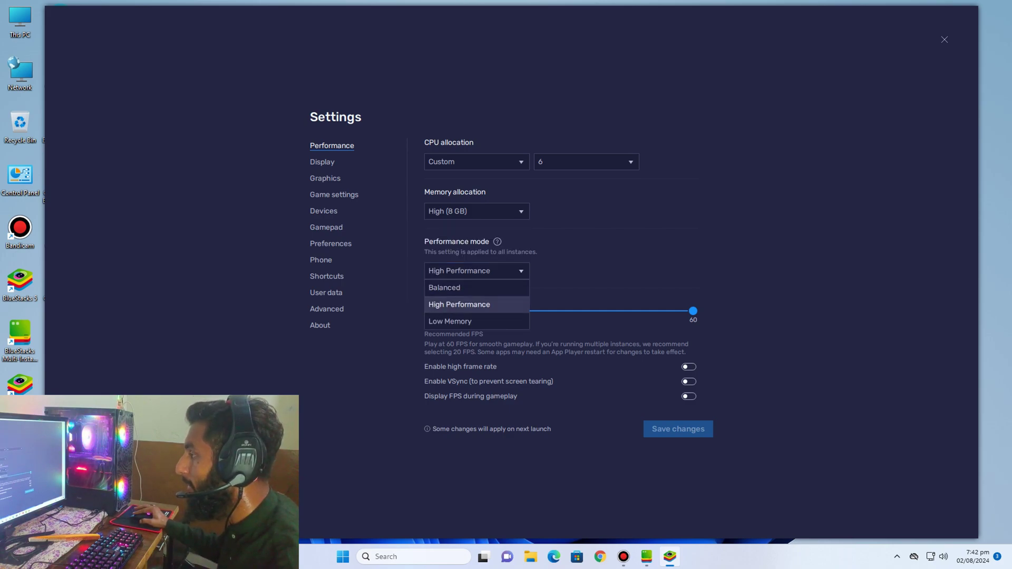
{"action": "key", "text": "Escape"}
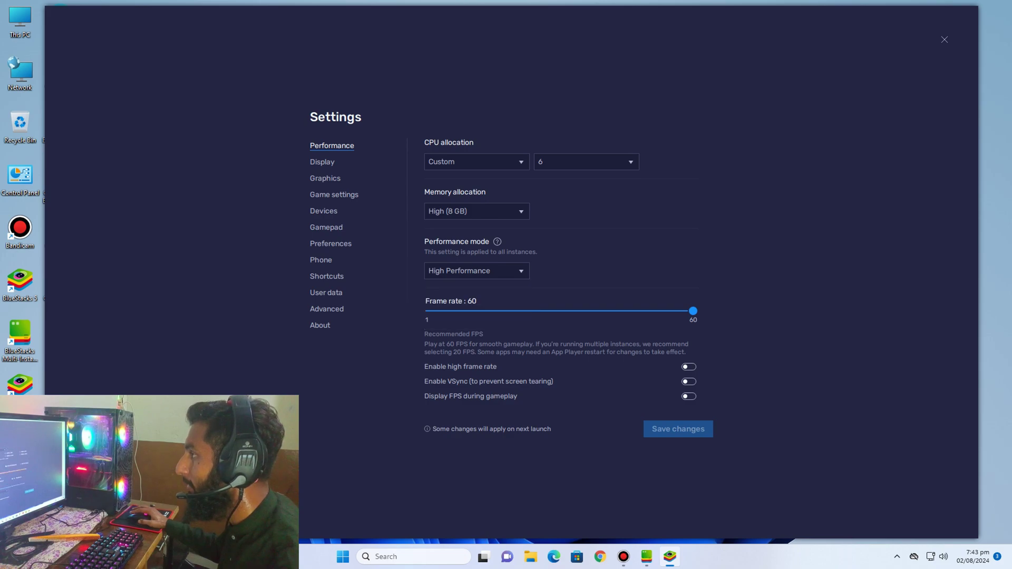
- Review the display settings and the interface renderer options in the graphics settings
{"action": "left_click", "coordinate": [322, 162]}
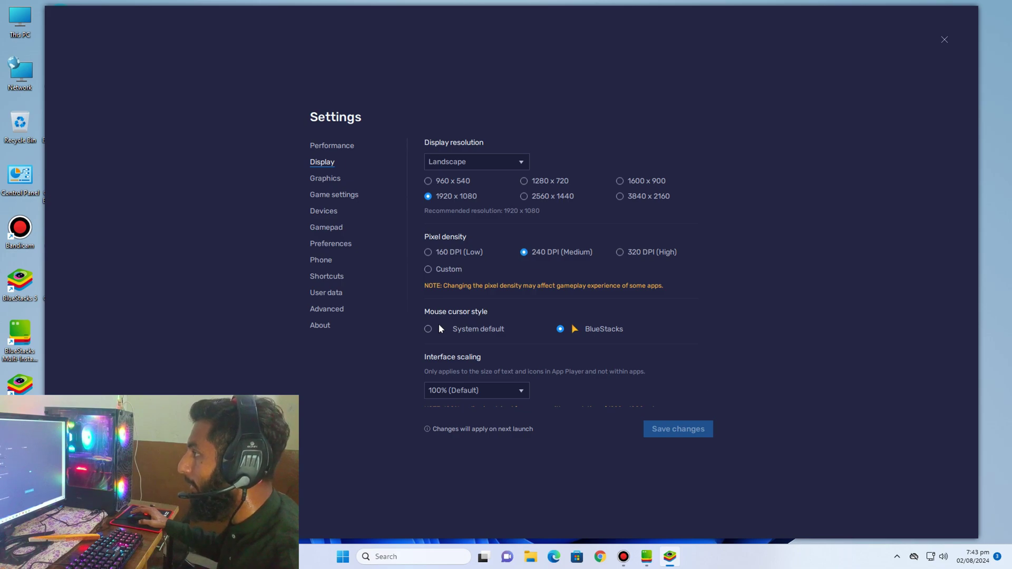
{"action": "left_click", "coordinate": [325, 178]}
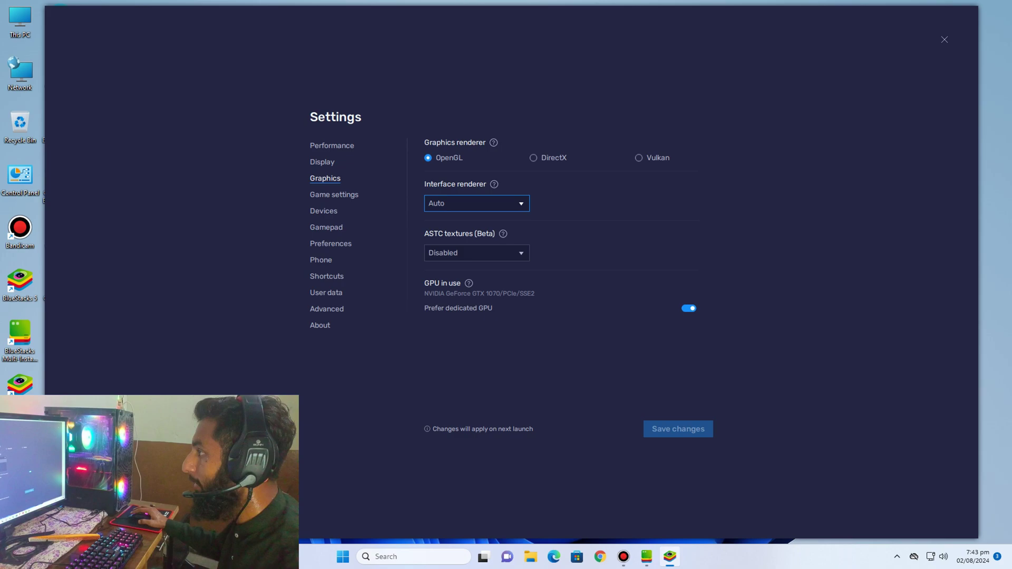
{"action": "left_click", "coordinate": [474, 203]}
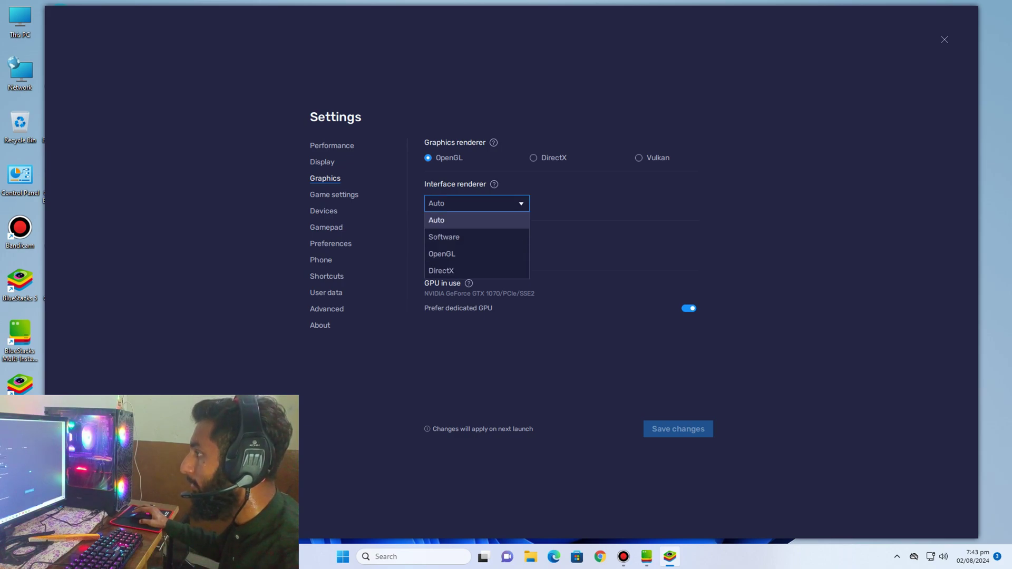
{"action": "left_click", "coordinate": [474, 204]}
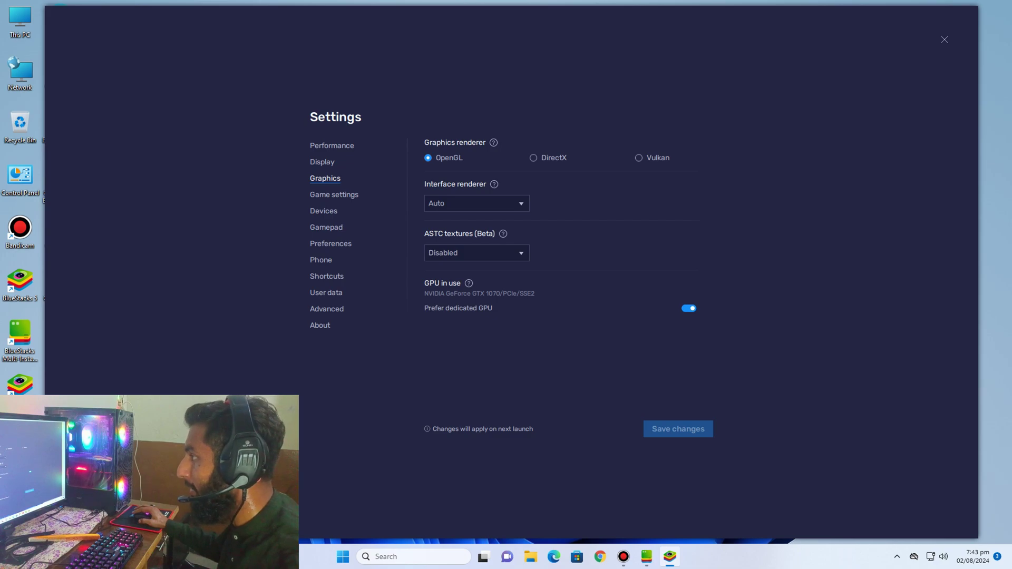
- Set ASTC textures to Disabled and leave the dedicated GPU preference enabled in the graphics settings
{"action": "left_click", "coordinate": [477, 253]}
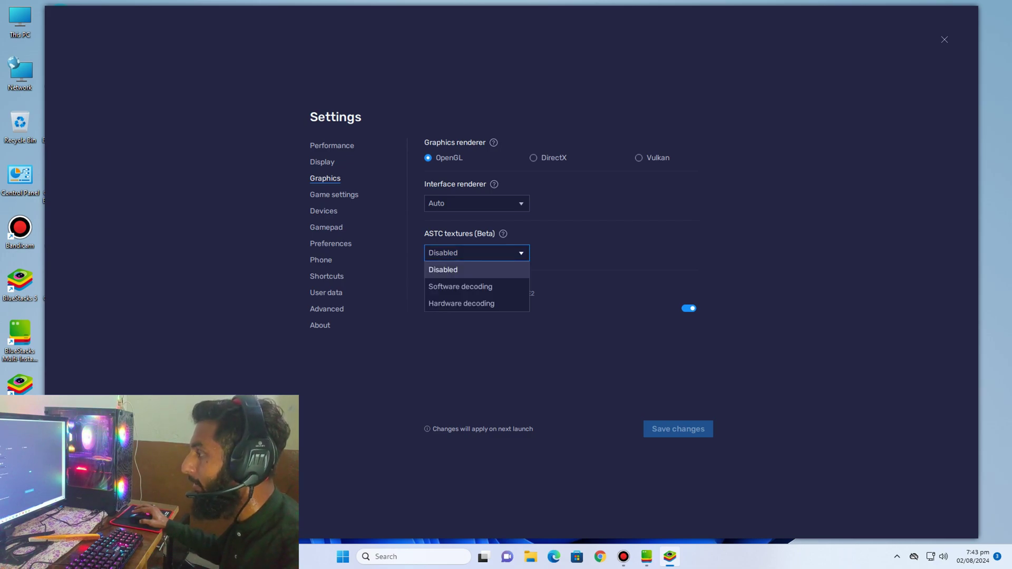
{"action": "left_click", "coordinate": [477, 270]}
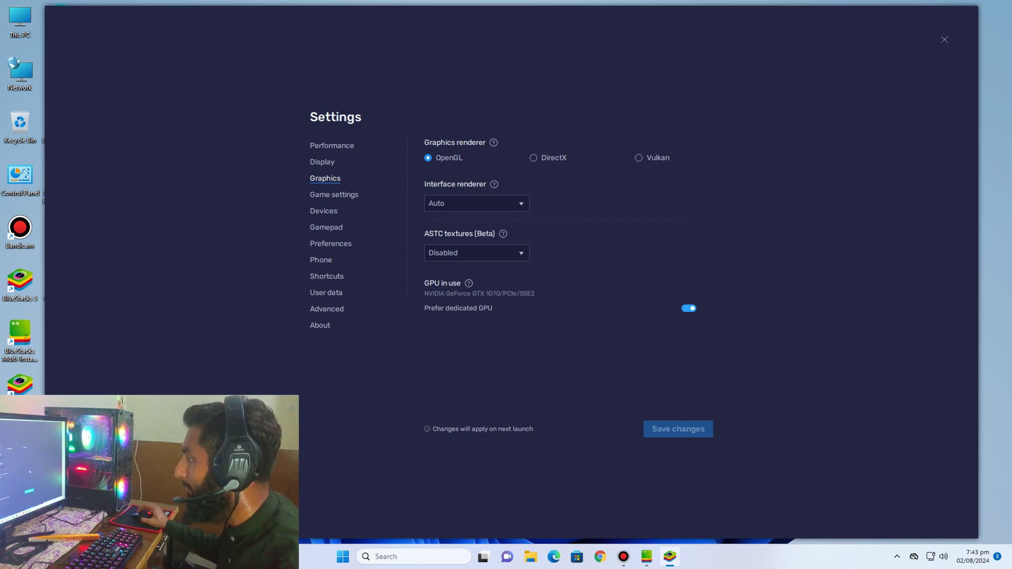
{"action": "left_click", "coordinate": [688, 308]}
{"action": "left_click", "coordinate": [688, 308]}
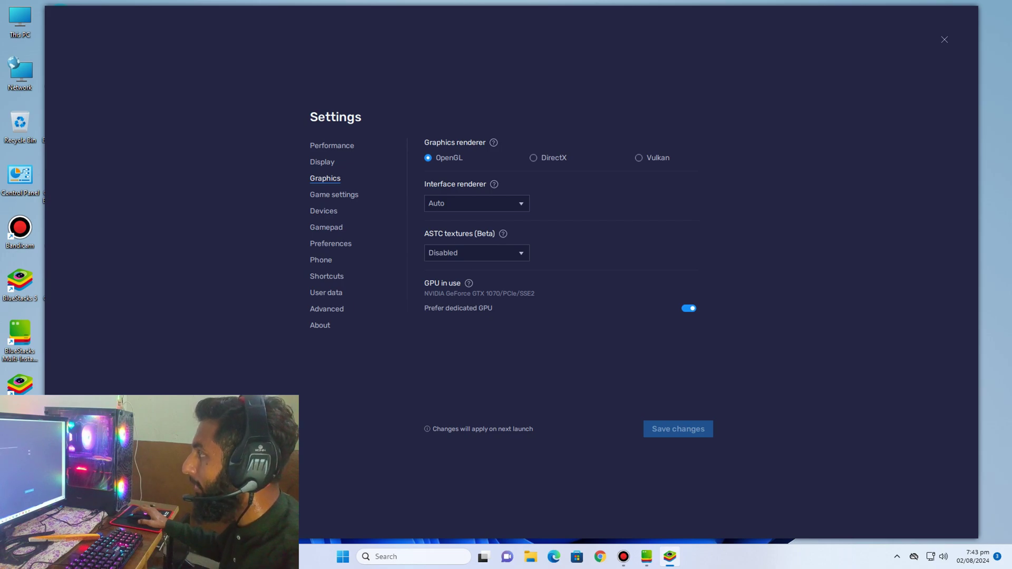
- Review the game, device and gamepad settings, switching gamepad detection off and back on
{"action": "left_click", "coordinate": [334, 195]}
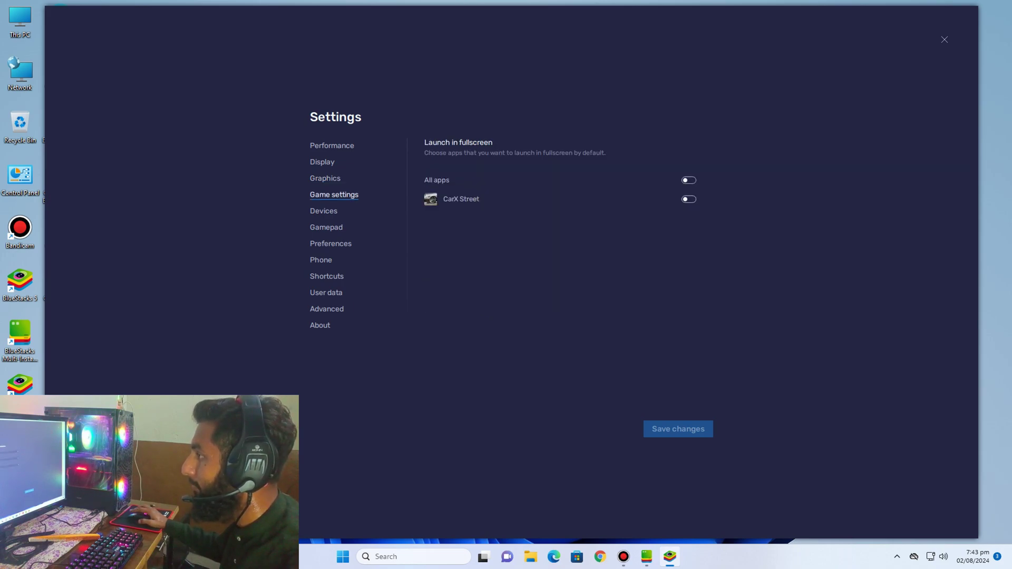
{"action": "left_click", "coordinate": [323, 212]}
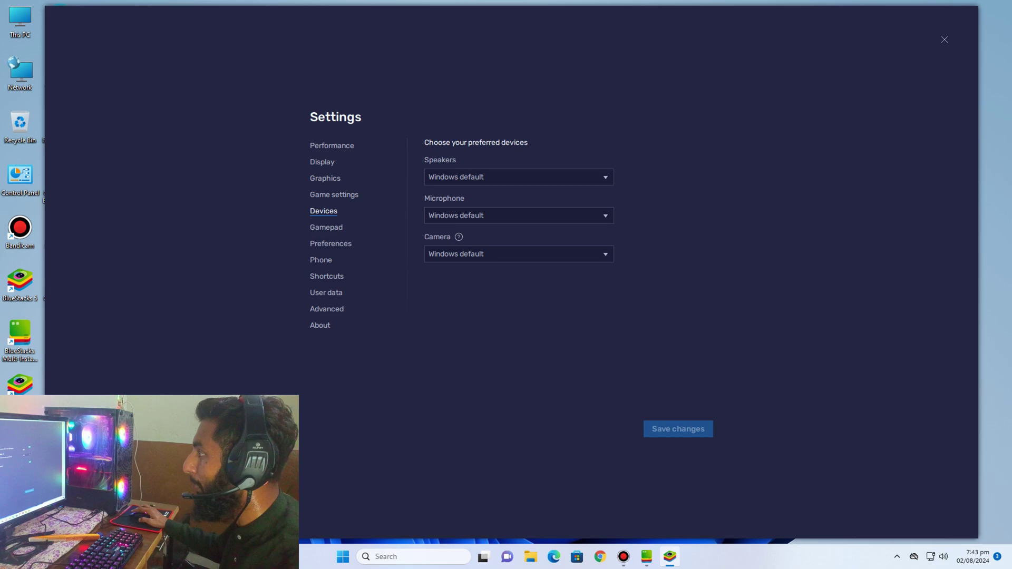
{"action": "left_click", "coordinate": [326, 227]}
{"action": "left_click", "coordinate": [688, 157]}
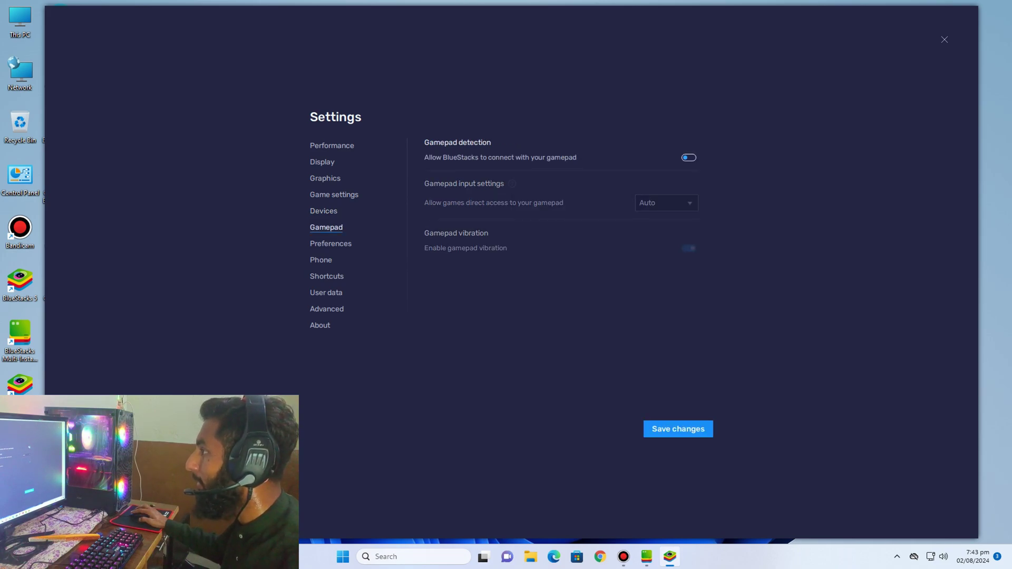
{"action": "left_click", "coordinate": [689, 157]}
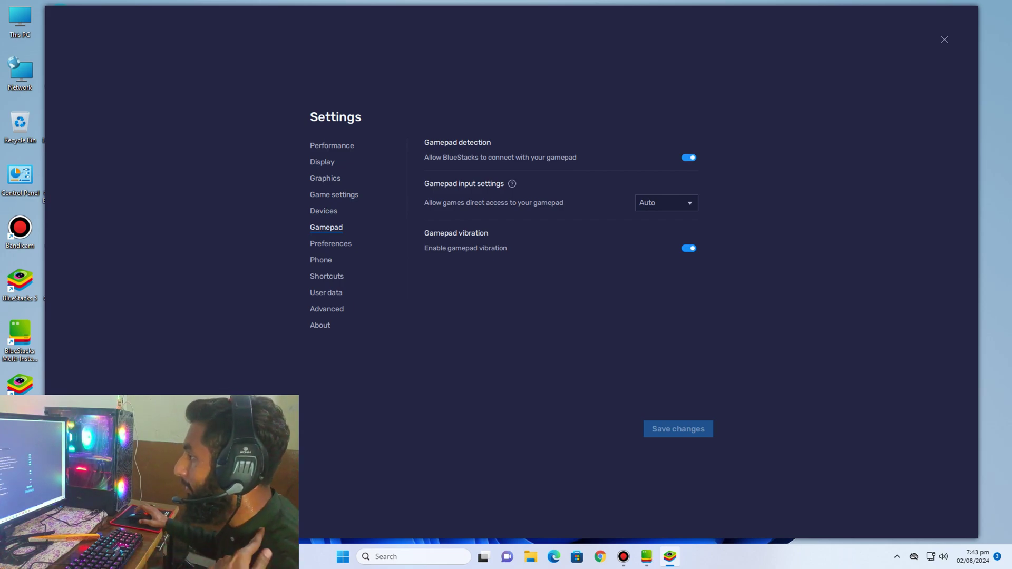
- Examine the preferences and the predefined device profiles in the phone settings, and close the settings
{"action": "left_click", "coordinate": [330, 244]}
{"action": "left_click", "coordinate": [321, 260]}
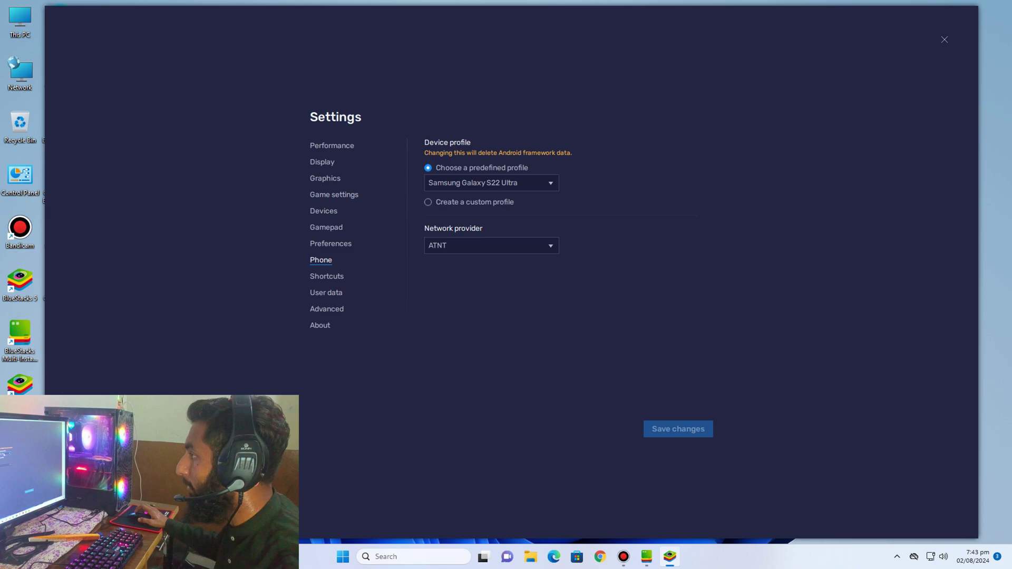
{"action": "left_click", "coordinate": [491, 183]}
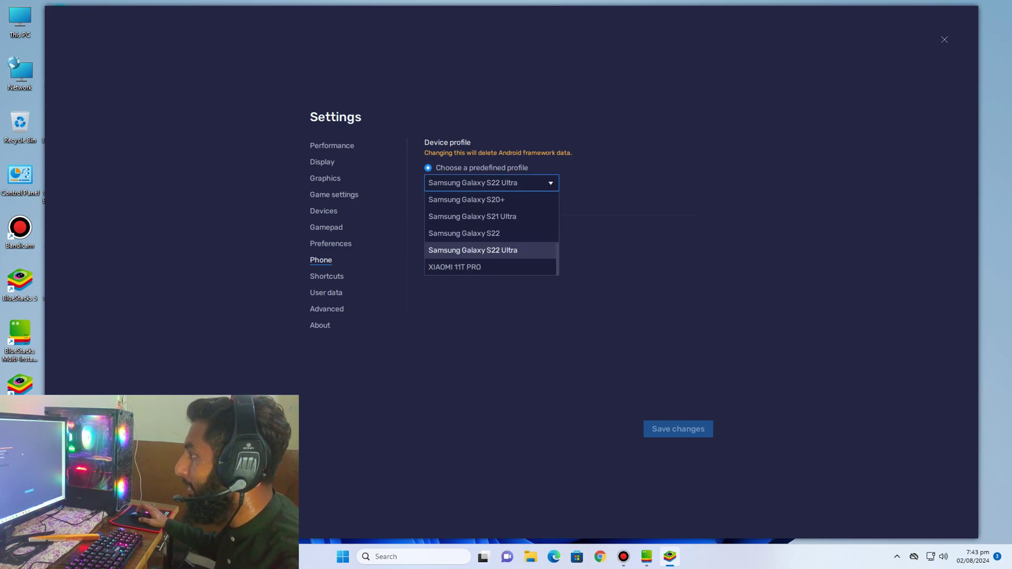
{"action": "left_click", "coordinate": [627, 198]}
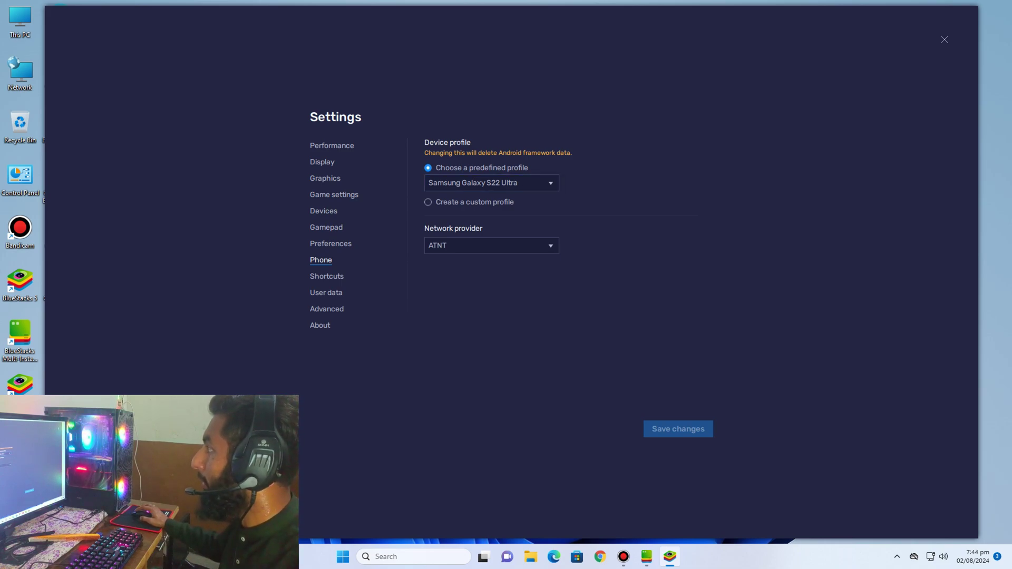
{"action": "left_click", "coordinate": [944, 39]}
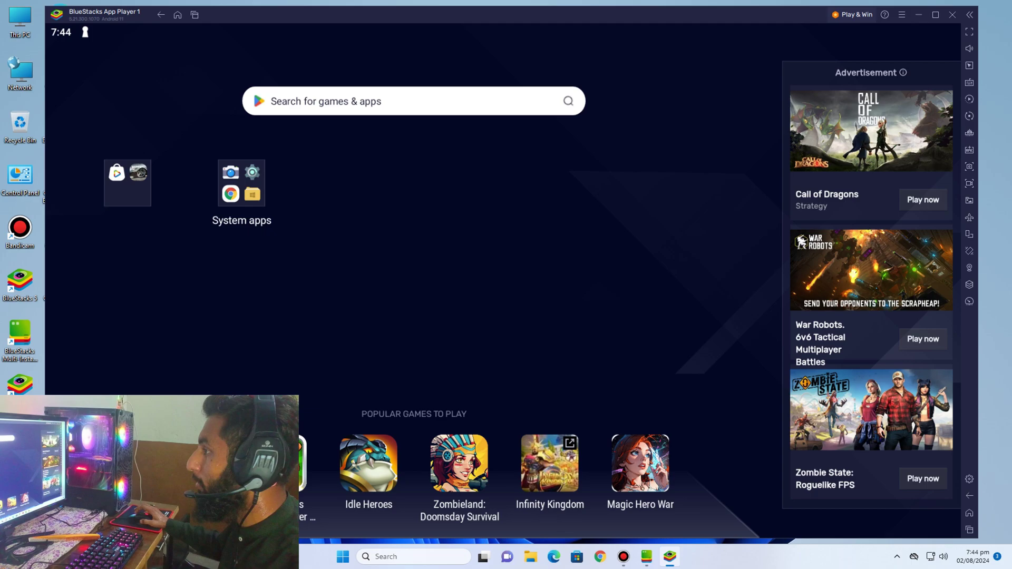
- Open the Play Store from the system apps and search for "carxstreet"
{"action": "left_click", "coordinate": [241, 184]}
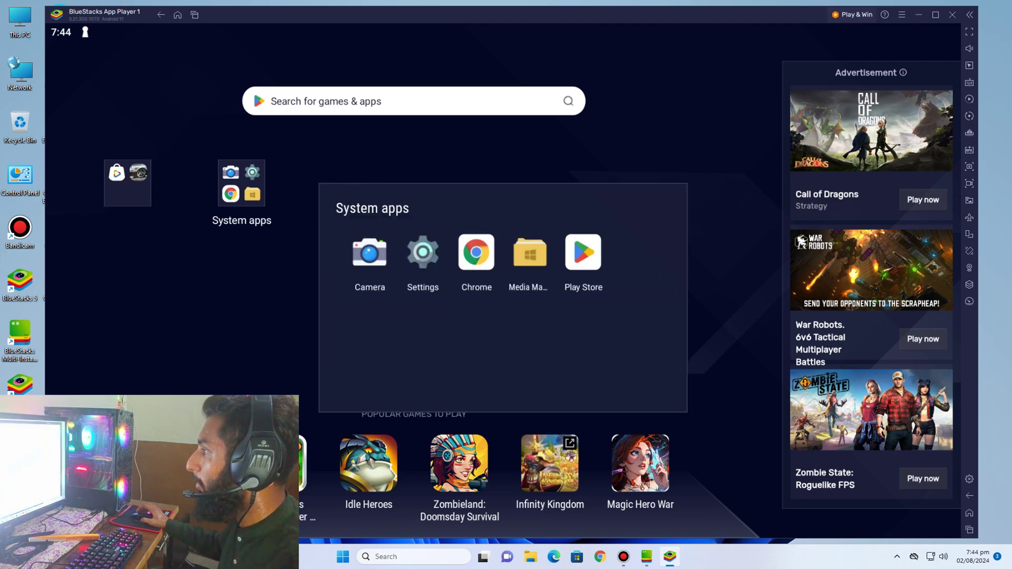
{"action": "left_click", "coordinate": [582, 253]}
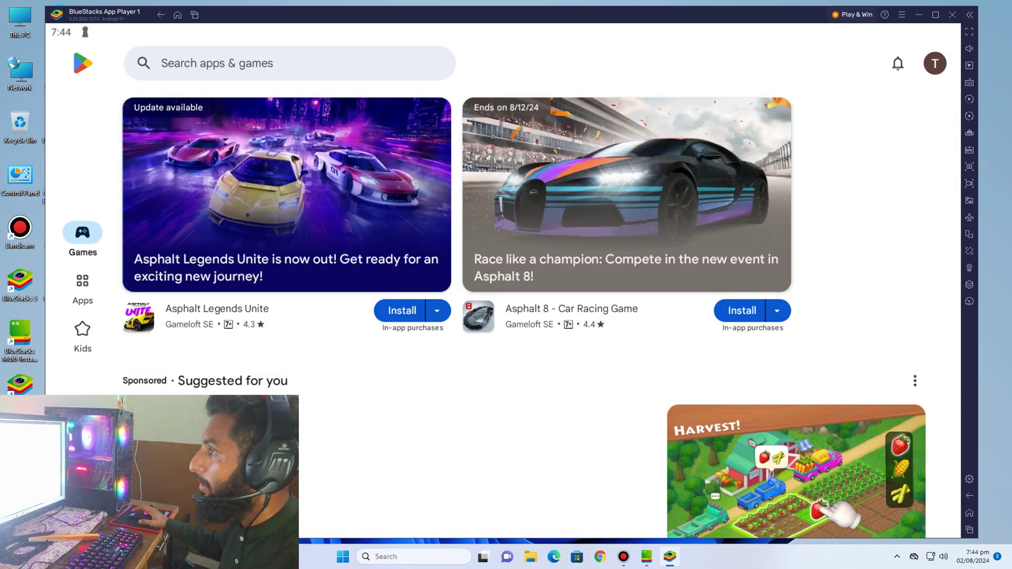
{"action": "left_click", "coordinate": [289, 63]}
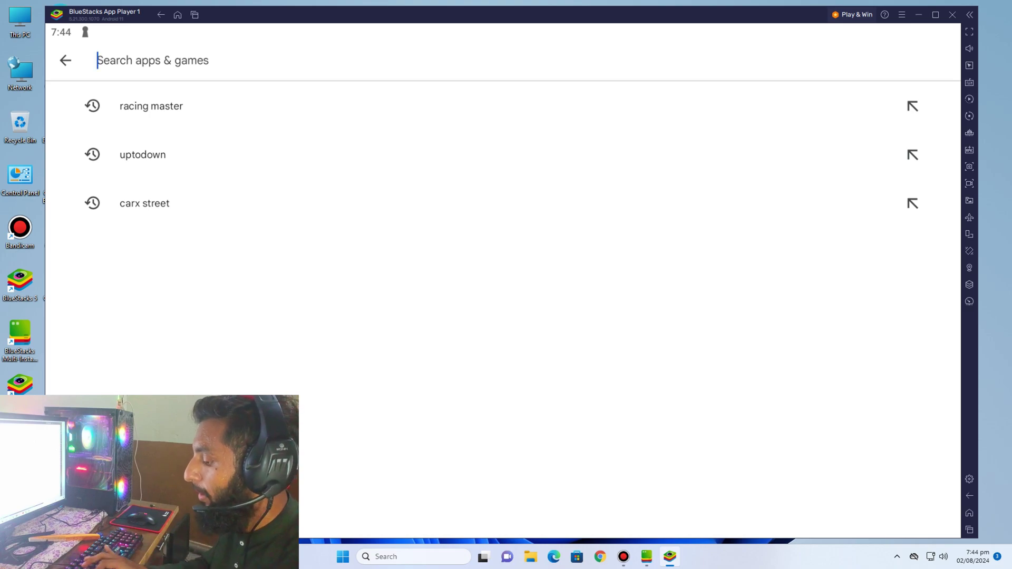
{"action": "type", "text": "carx"}
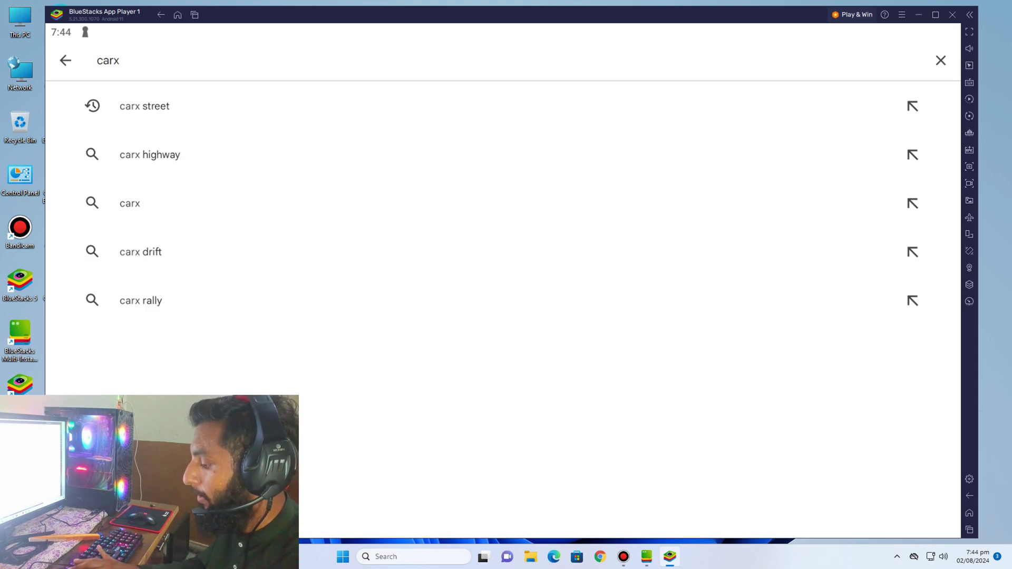
{"action": "type", "text": "street"}
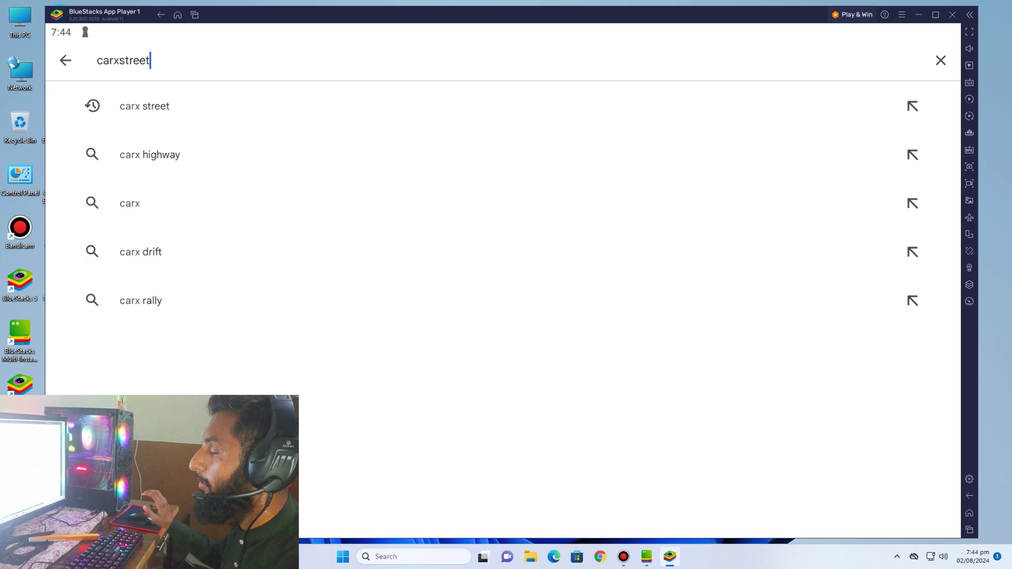
{"action": "key", "text": "Return"}
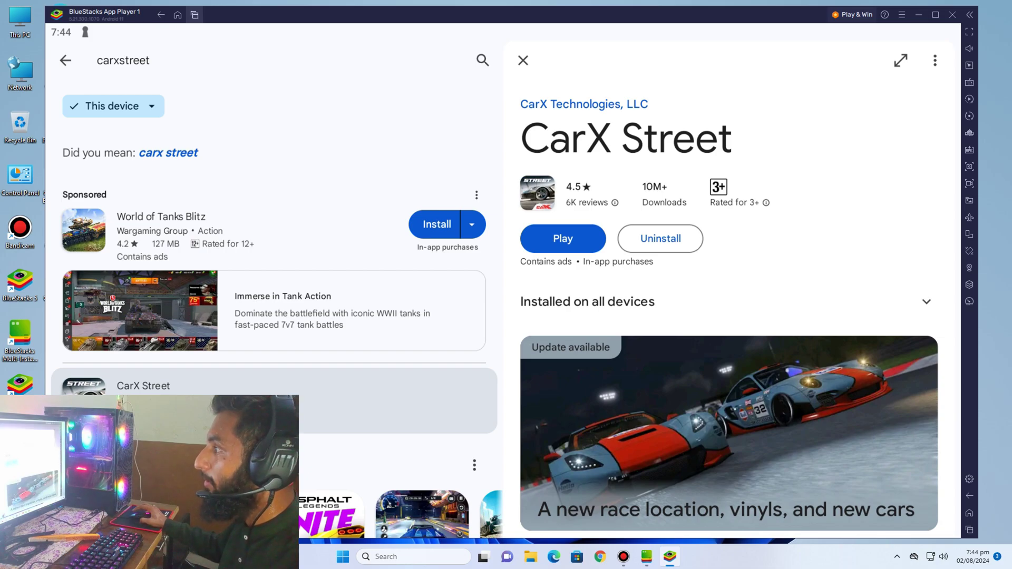
- Launch CarX Street from its Play Store page
{"action": "left_click", "coordinate": [195, 15]}
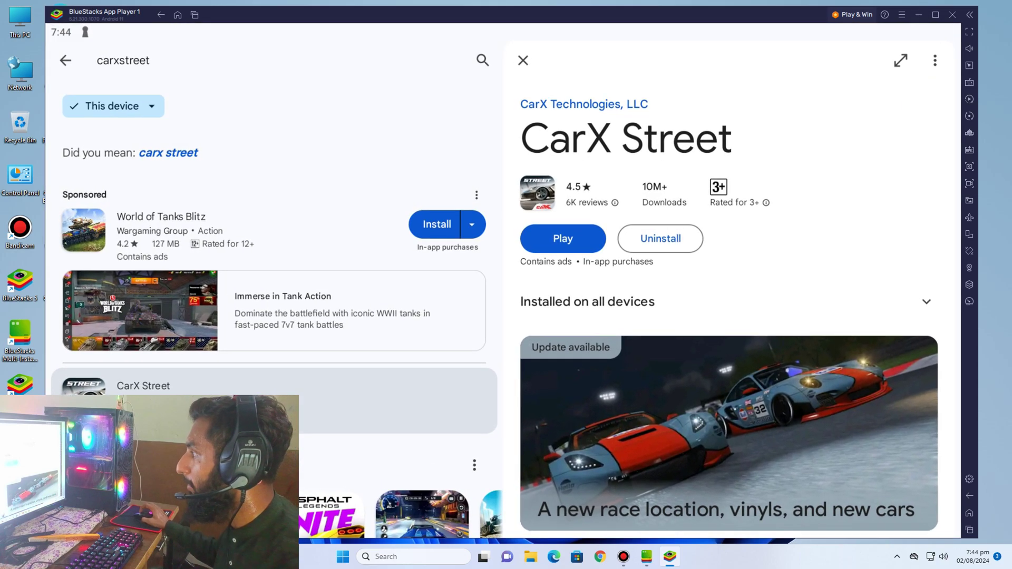
{"action": "left_click", "coordinate": [562, 239]}
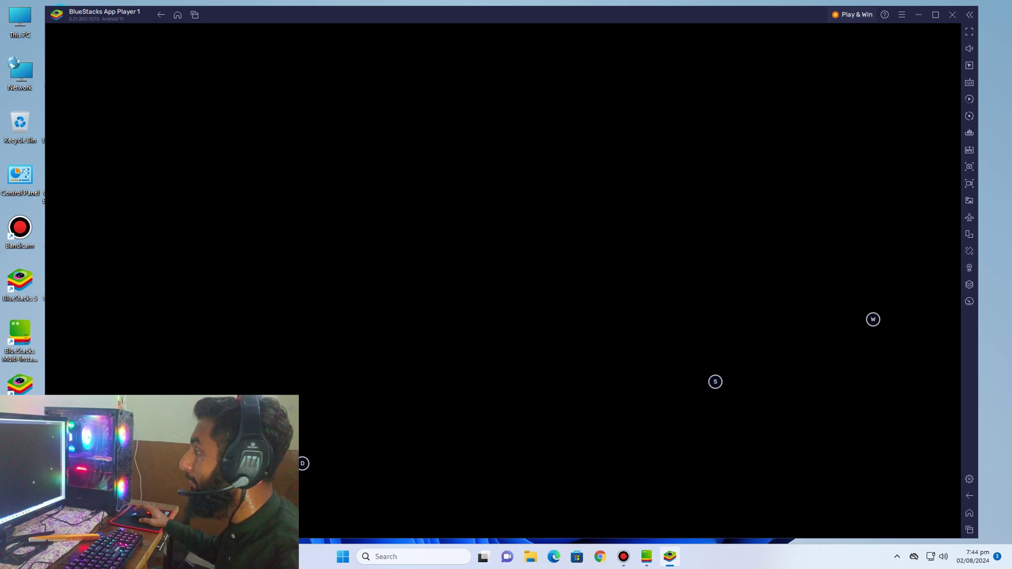
{"action": "left_click", "coordinate": [969, 133]}
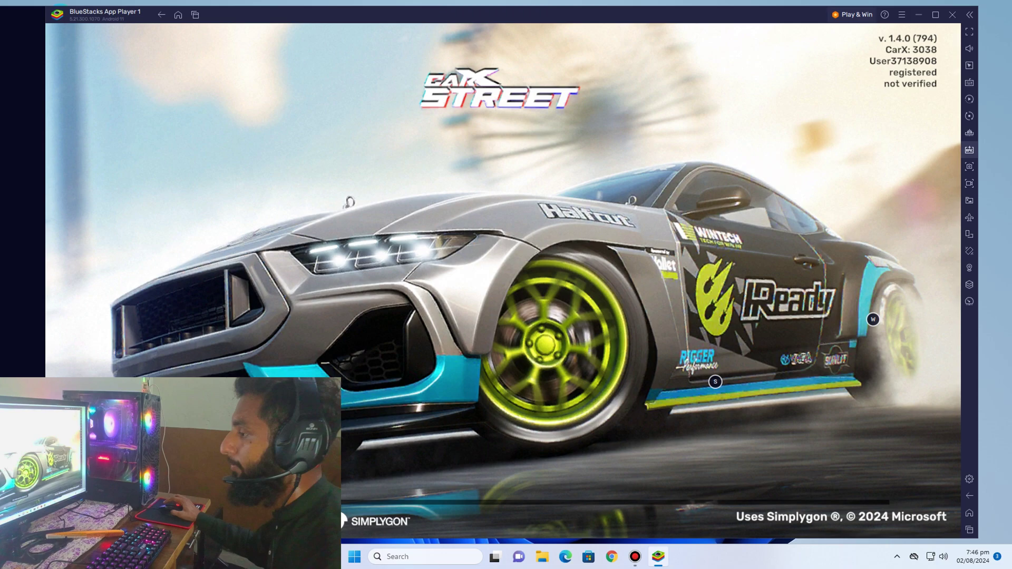
{"action": "left_click", "coordinate": [969, 133]}
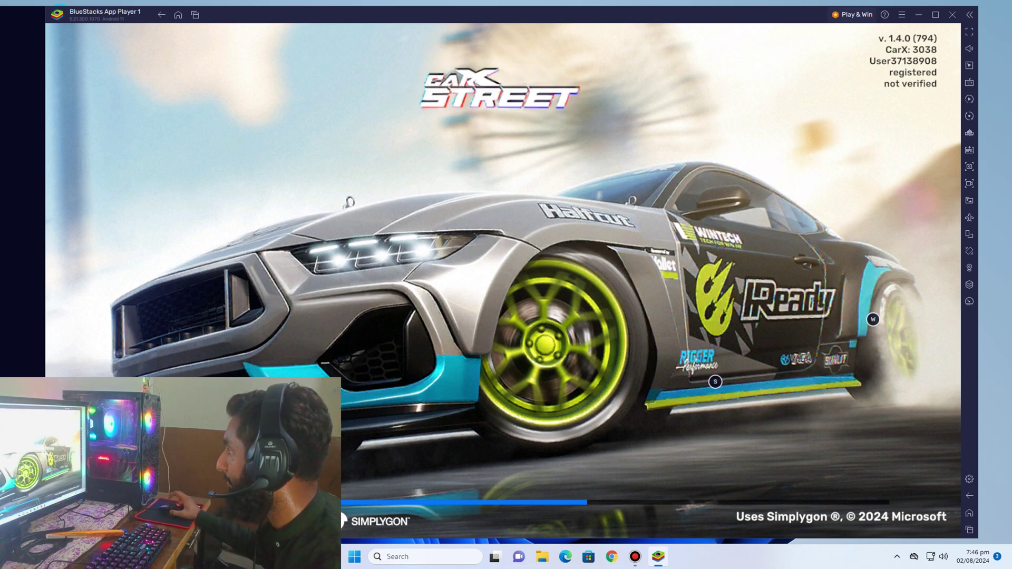
{"action": "left_click", "coordinate": [969, 132]}
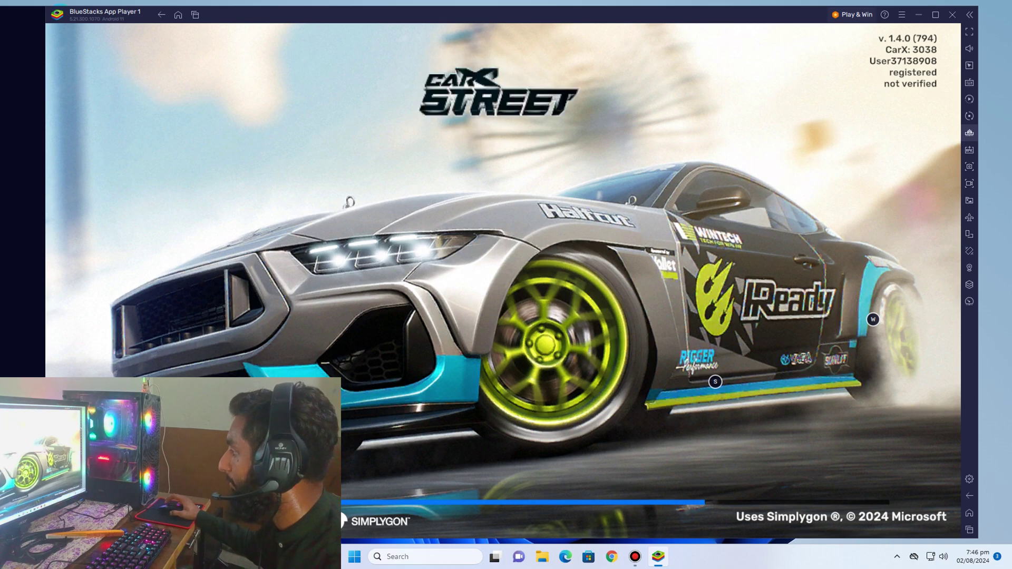
{"action": "left_click", "coordinate": [969, 132]}
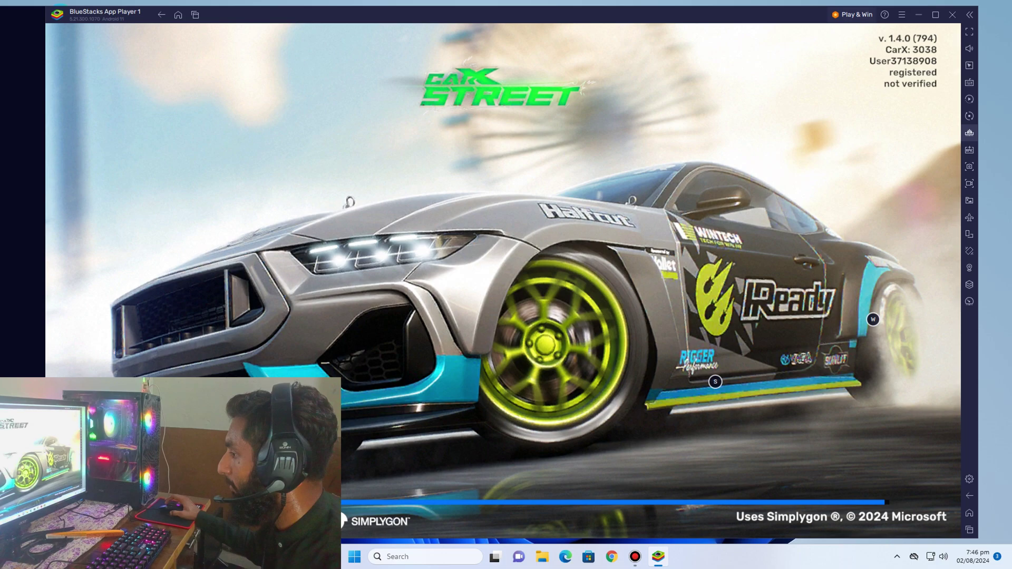
{"action": "left_click", "coordinate": [969, 133]}
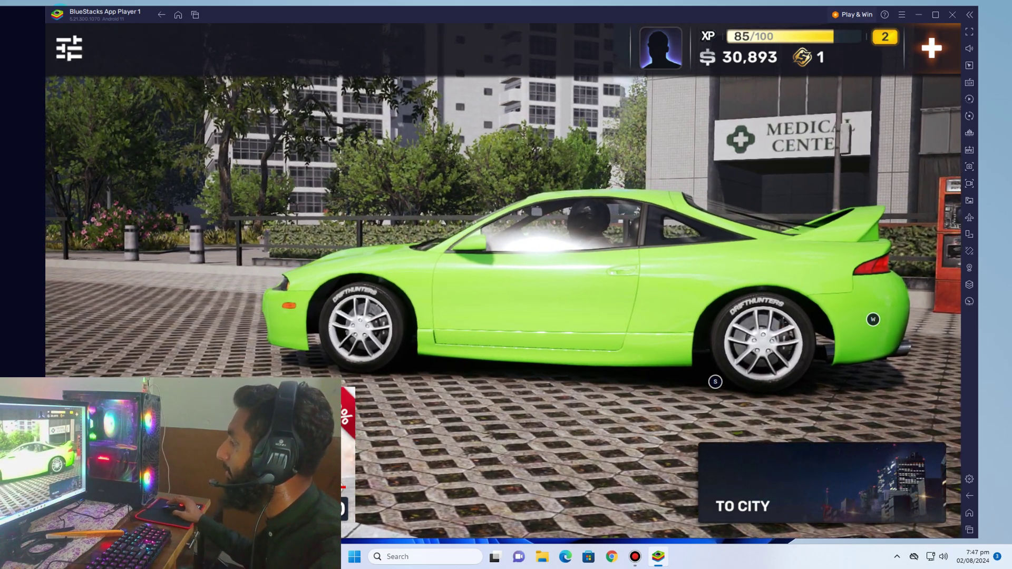
- Enter the city in the game and review the custom keyboard and mouse scheme in the controls editor, closing the editor after the review
{"action": "left_click", "coordinate": [821, 483]}
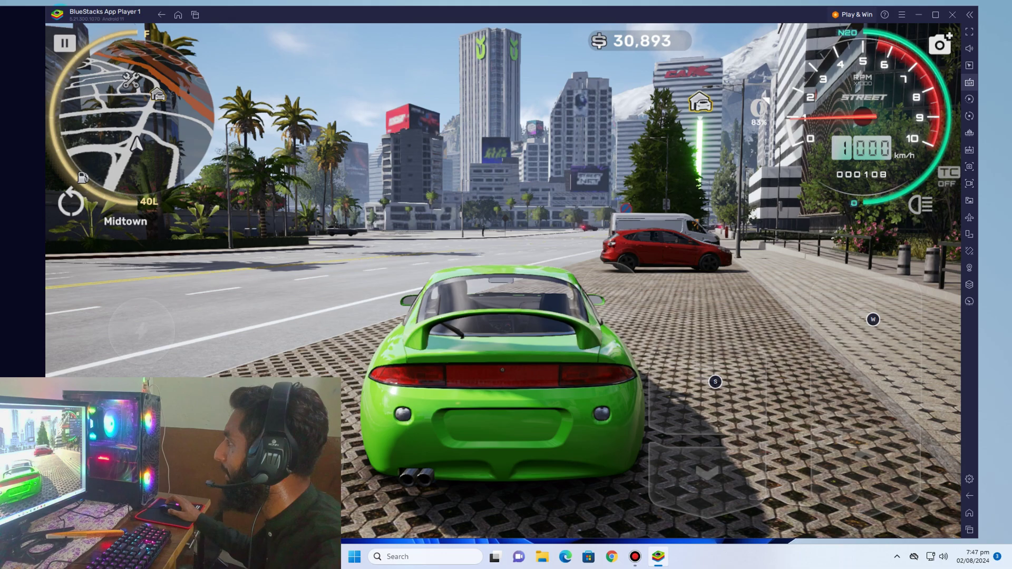
{"action": "left_click", "coordinate": [969, 82]}
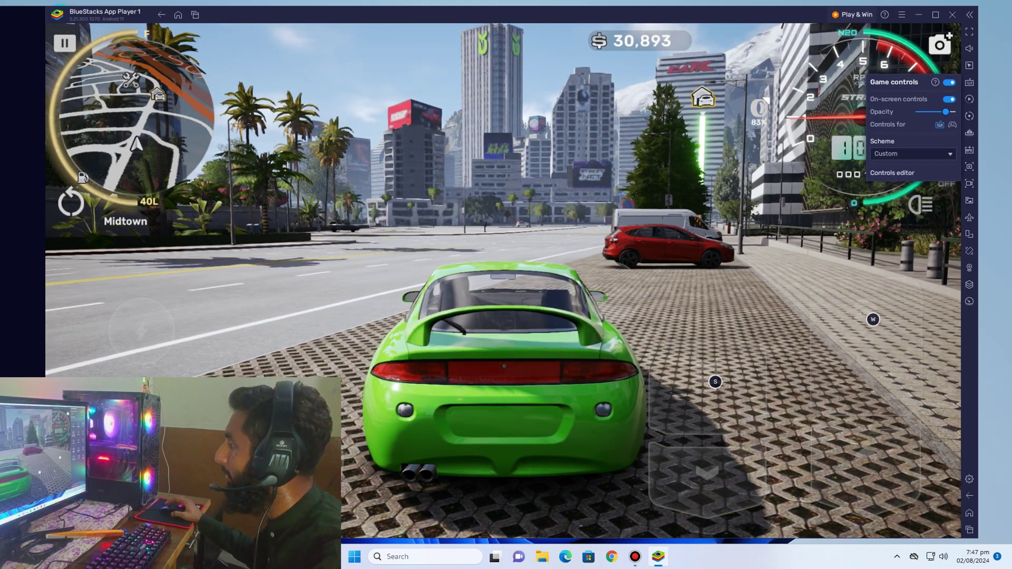
{"action": "left_click", "coordinate": [891, 173]}
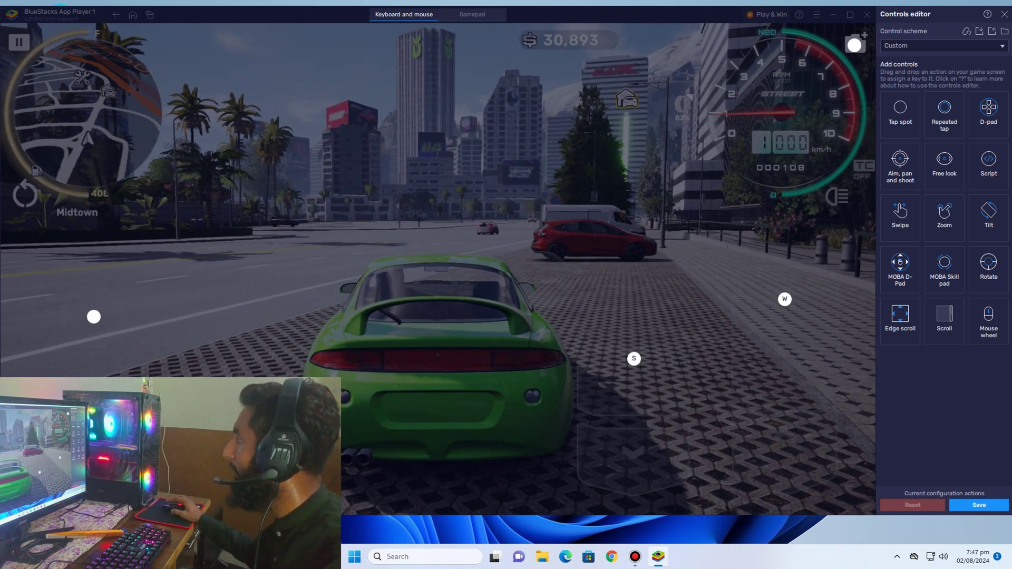
{"action": "left_click", "coordinate": [1003, 14]}
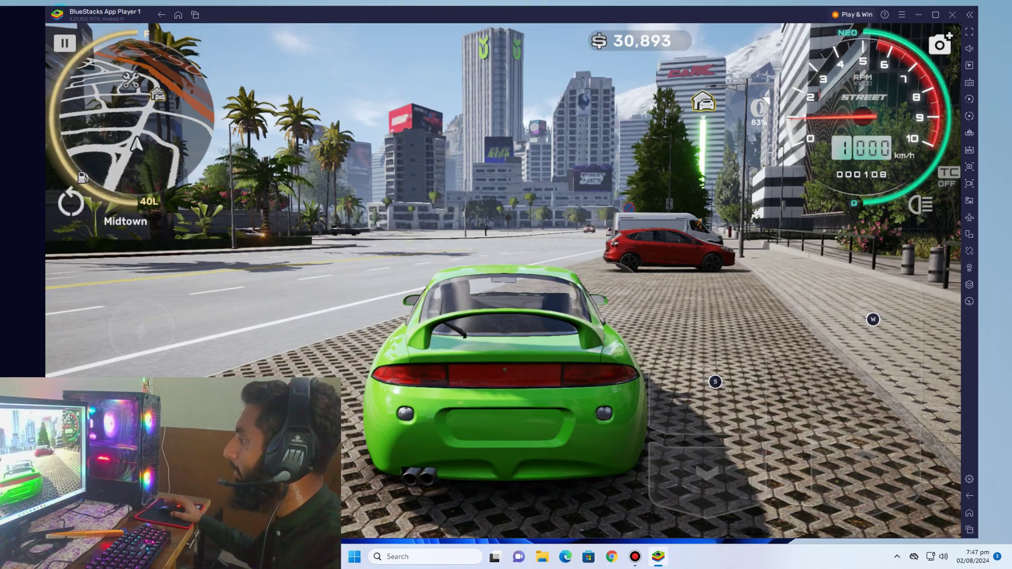
- Drive the green car off the parking area onto the Midtown road, testing acceleration, steering and braking
{"action": "key", "text": "w"}
{"action": "key", "text": "a"}
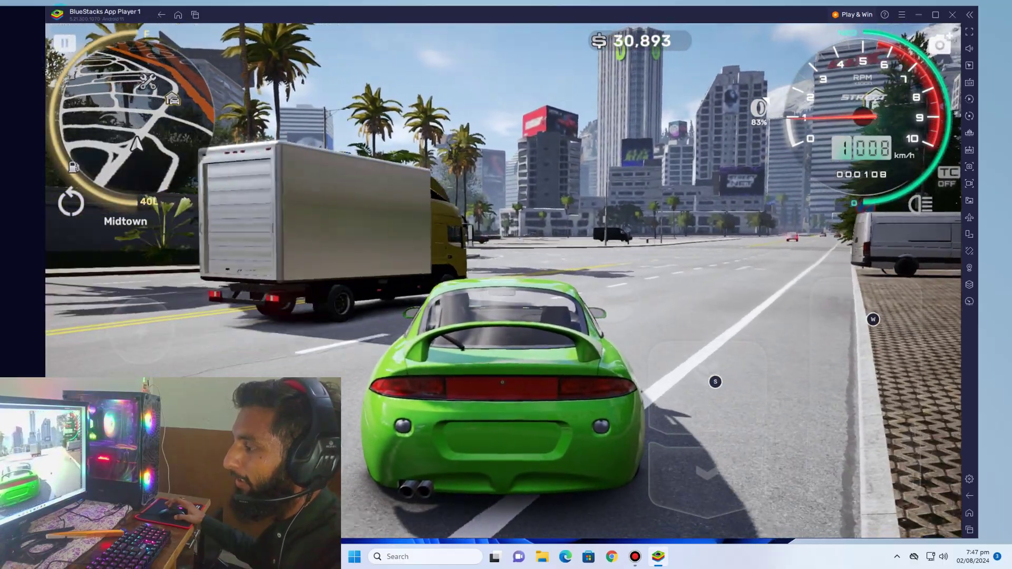
{"action": "key", "text": "w"}
{"action": "key", "text": "d"}
{"action": "key", "text": "s"}
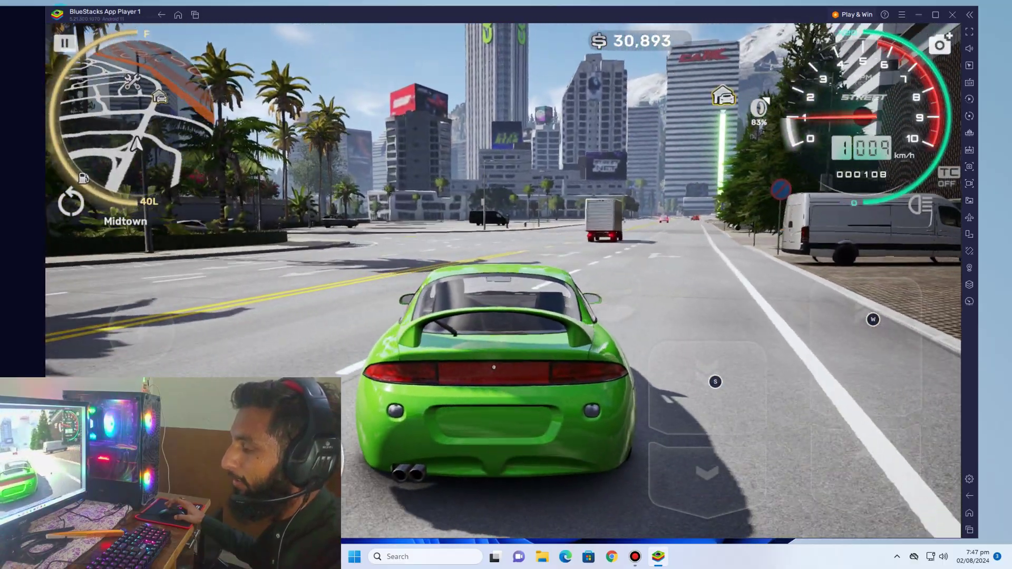
{"action": "key", "text": "w"}
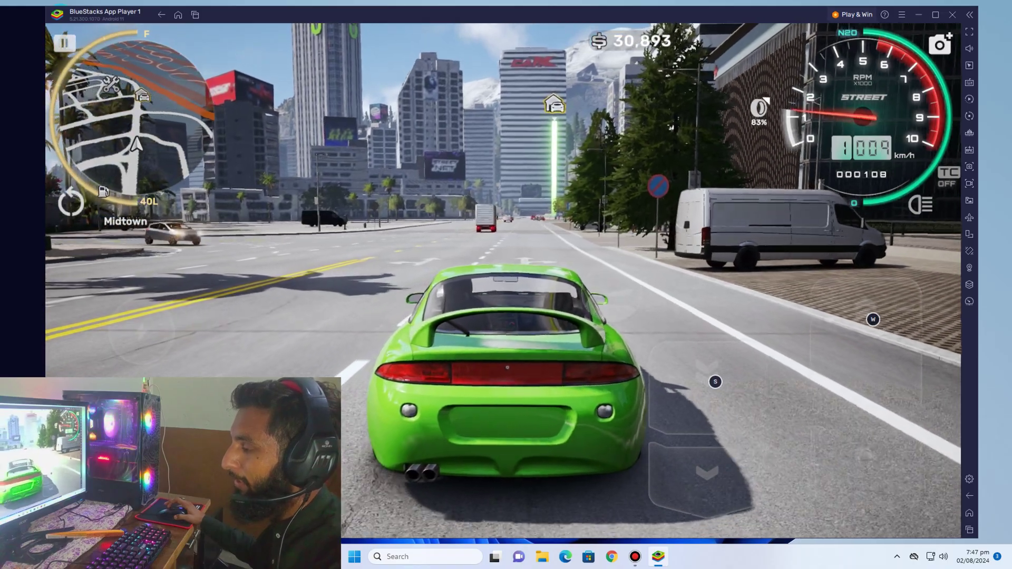
{"action": "key", "text": "a"}
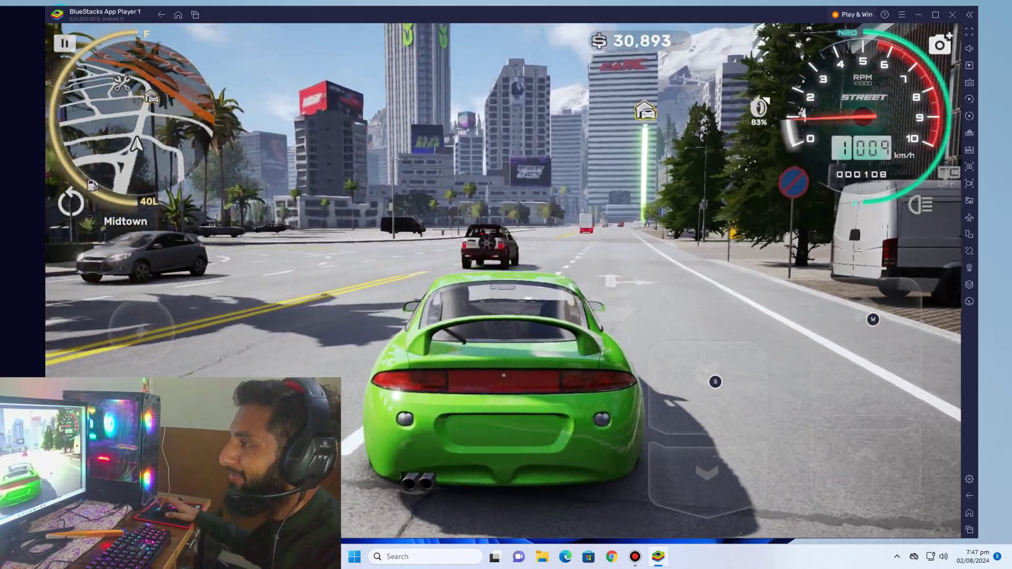
- Pause the game and set the smoke intensity to High in its graphics settings
{"action": "left_click", "coordinate": [65, 43]}
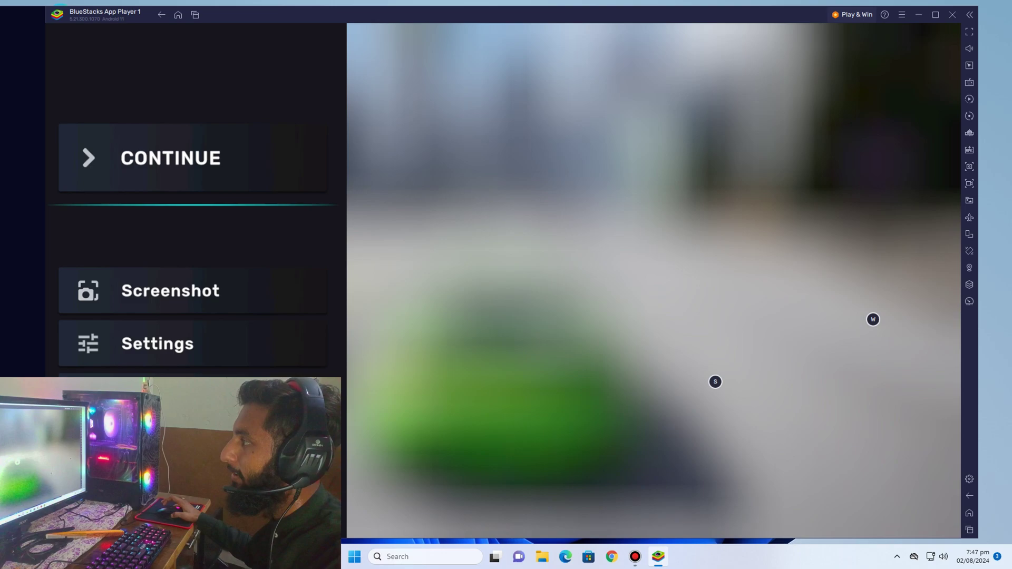
{"action": "left_click", "coordinate": [158, 343]}
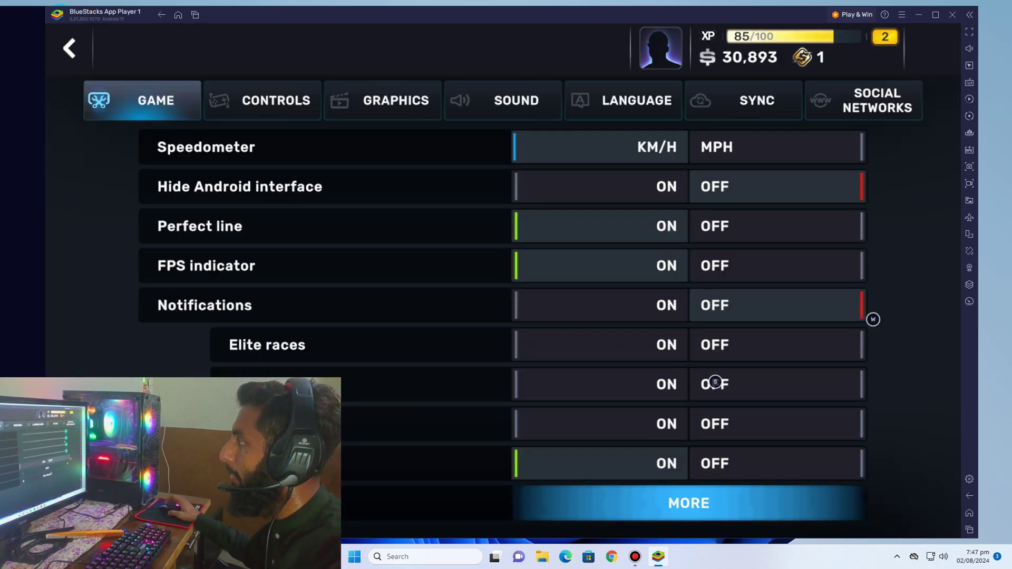
{"action": "left_click", "coordinate": [383, 101]}
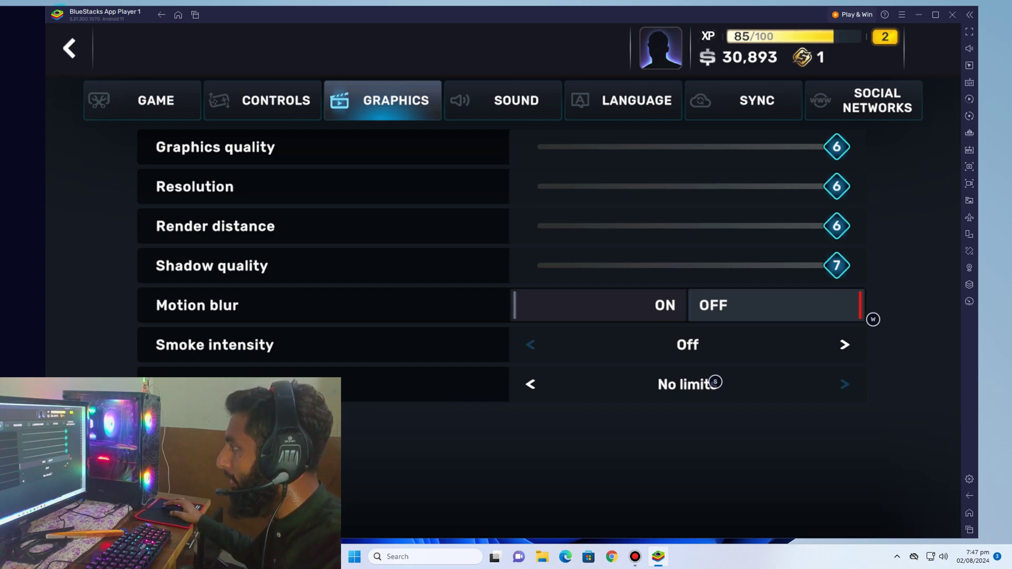
{"action": "left_click", "coordinate": [844, 345]}
{"action": "left_click", "coordinate": [844, 345]}
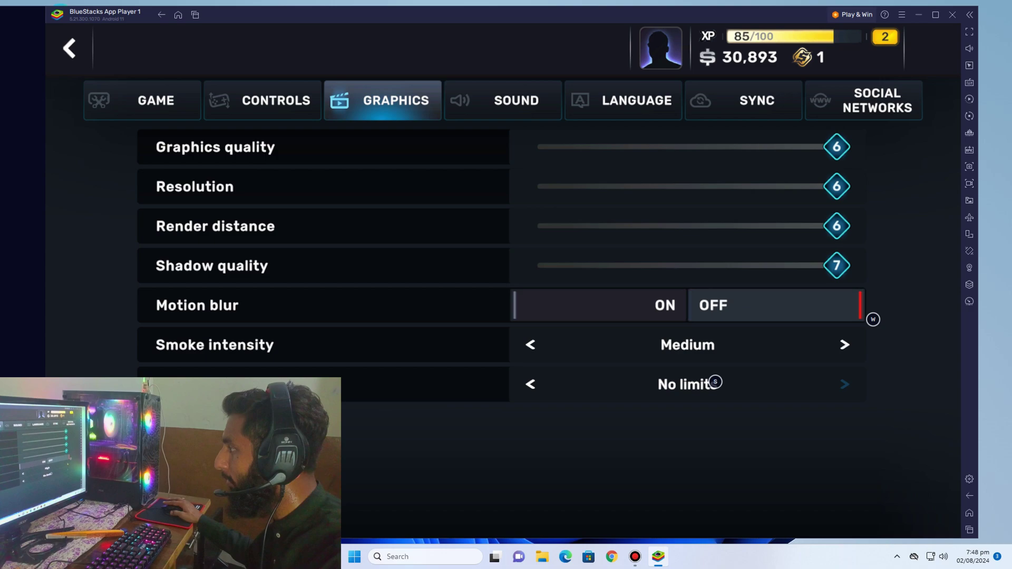
{"action": "left_click", "coordinate": [844, 345]}
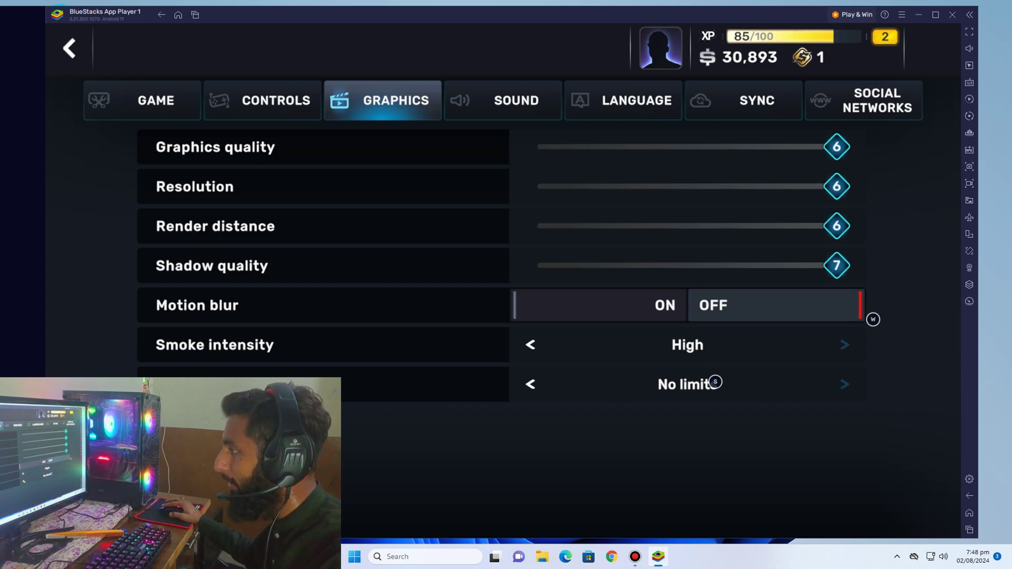
- Try a limit of 30 for the setting below smoke intensity, restore it to No limits, and resume the game
{"action": "key", "text": "Left"}
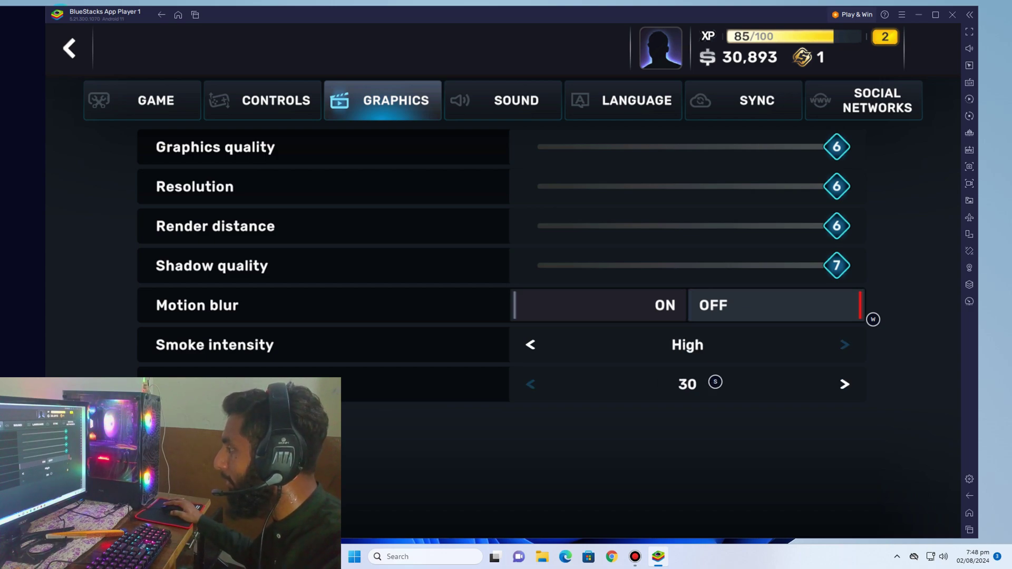
{"action": "key", "text": "Right"}
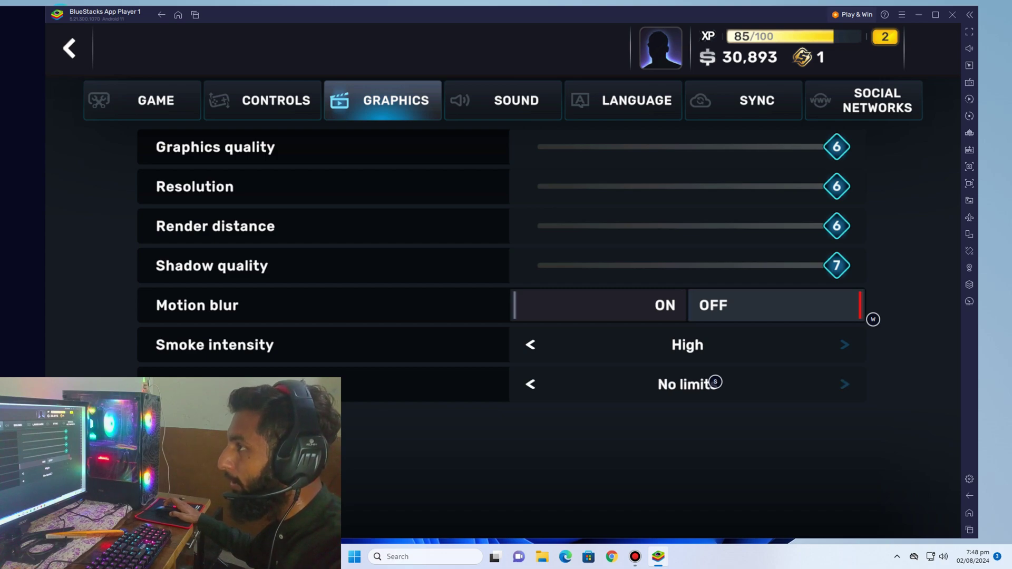
{"action": "key", "text": "Escape"}
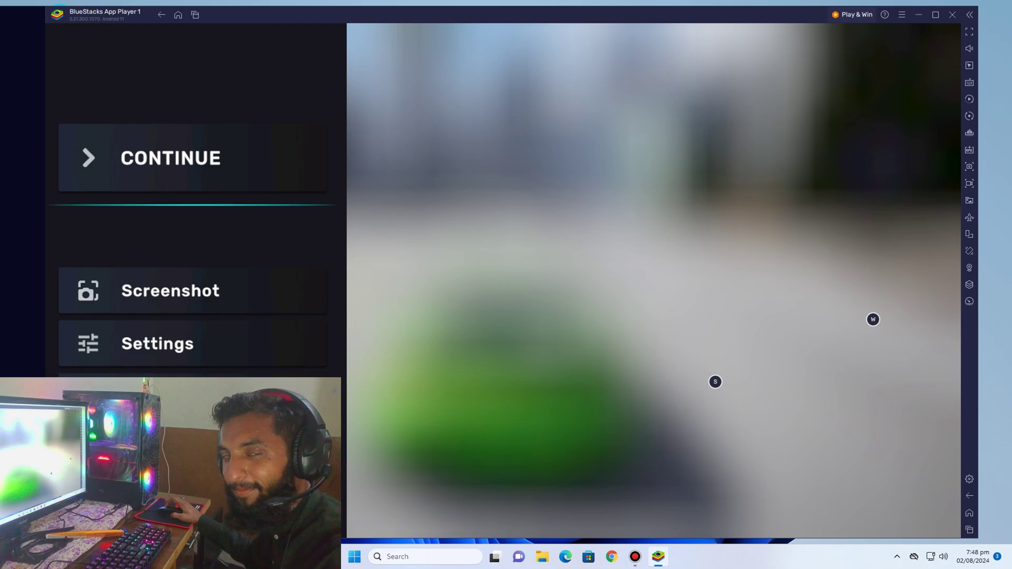
{"action": "key", "text": "Escape"}
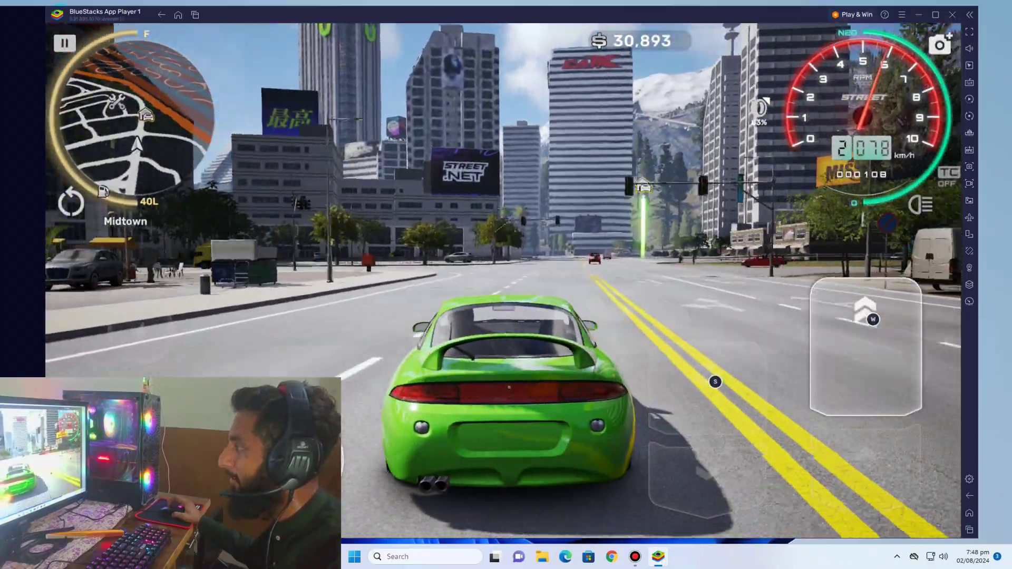
- Fire the nitro boost and steer the green car along the wide Midtown avenue toward the striped tower
{"action": "left_click", "coordinate": [141, 331]}
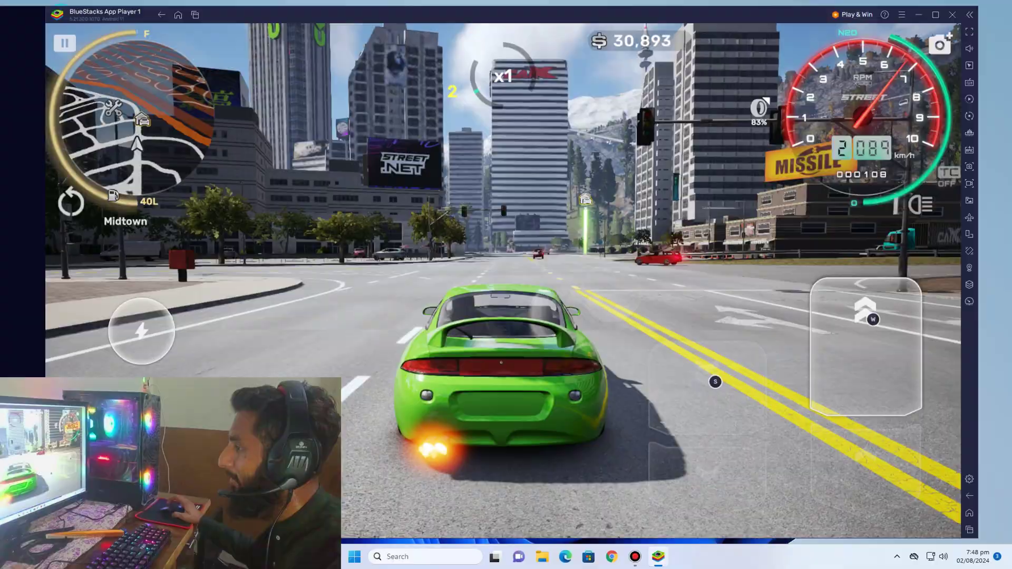
{"action": "key", "text": "a"}
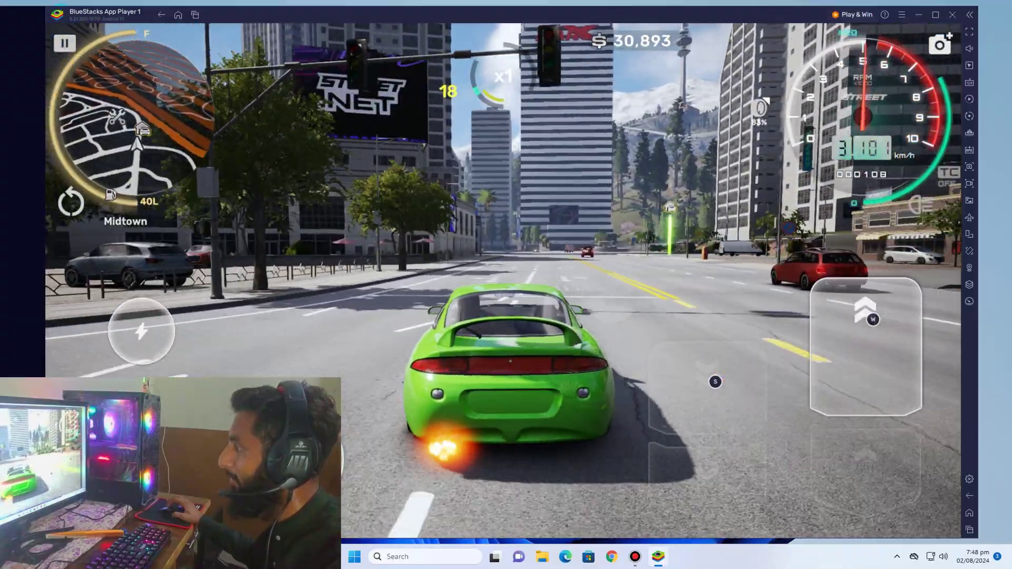
{"action": "key", "text": "d"}
{"action": "key", "text": "d"}
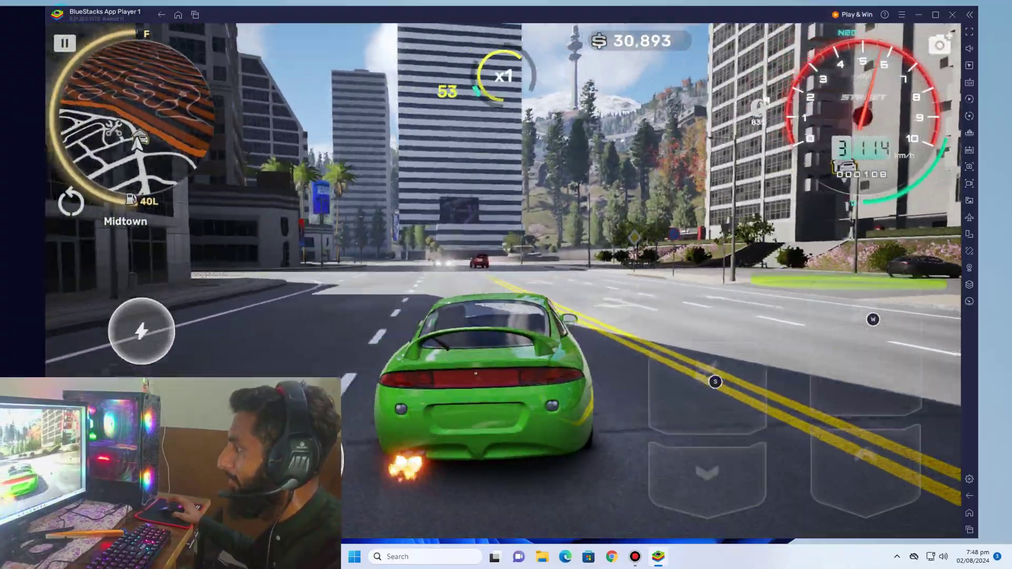
{"action": "key", "text": "a"}
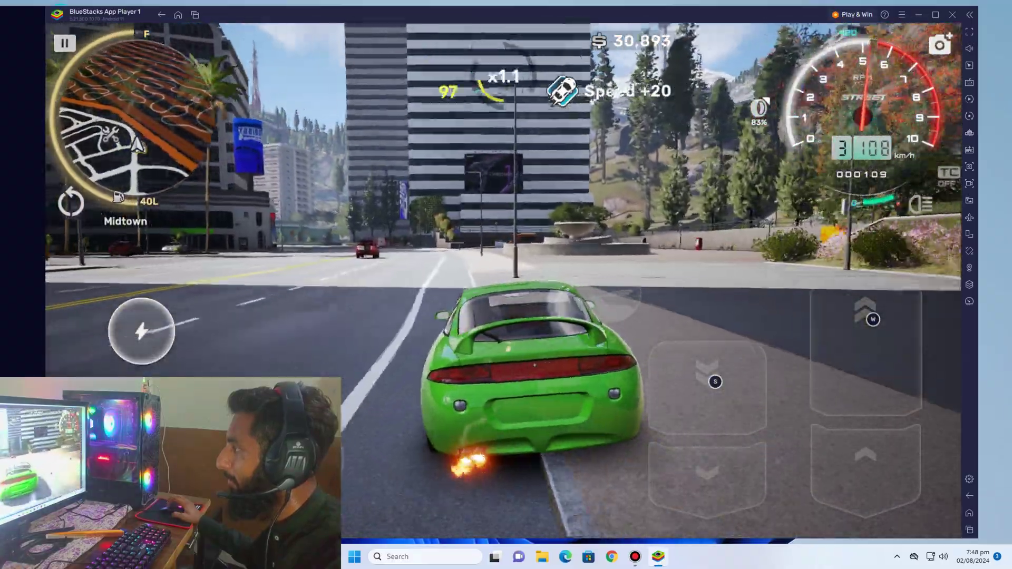
- Turn left before the striped tower and follow the curving street past traffic to the palm-lined avenue
{"action": "key", "text": "w"}
{"action": "key", "text": "a"}
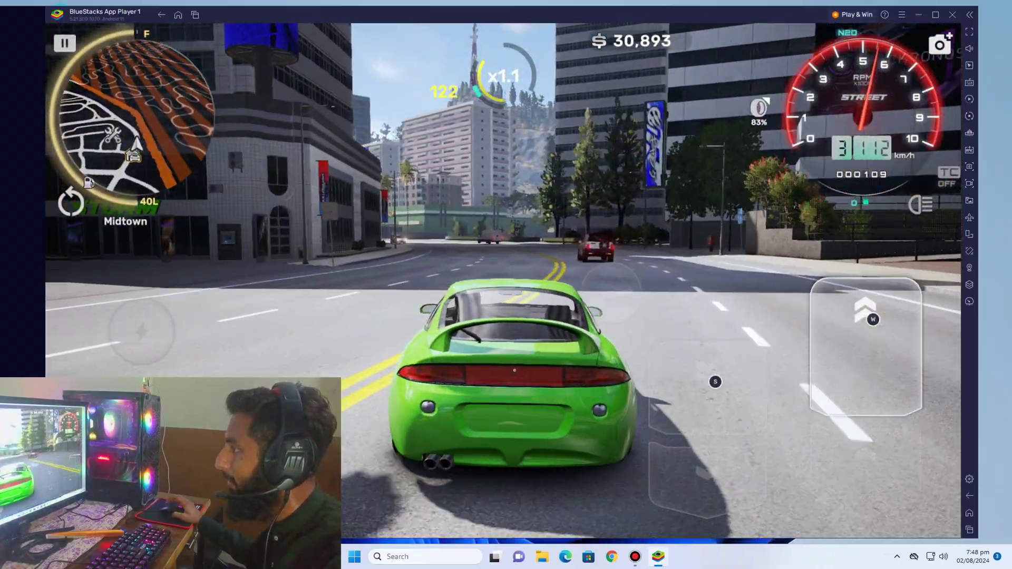
{"action": "key", "text": "d"}
{"action": "key", "text": "a"}
{"action": "key", "text": "w"}
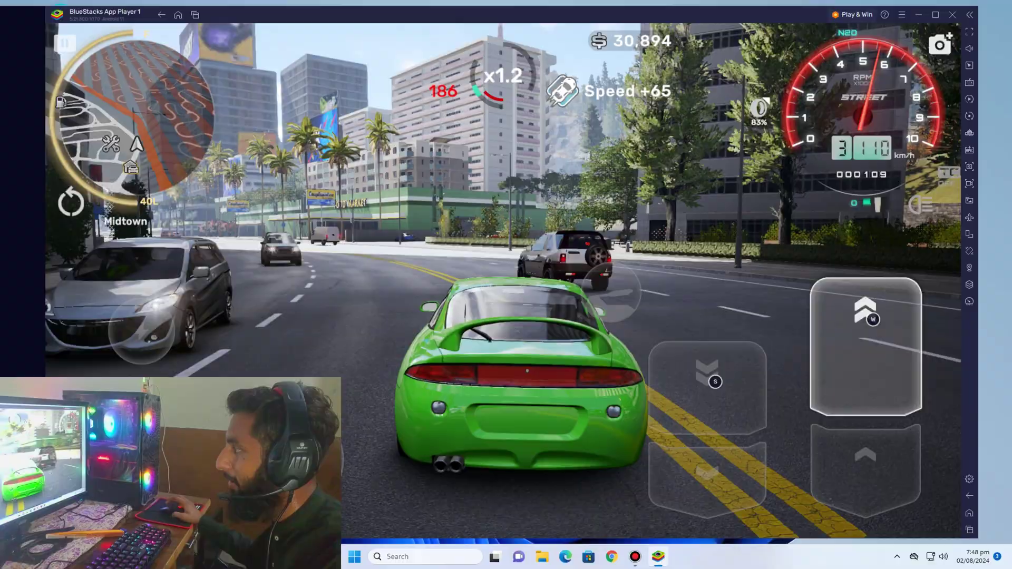
{"action": "key", "text": "w"}
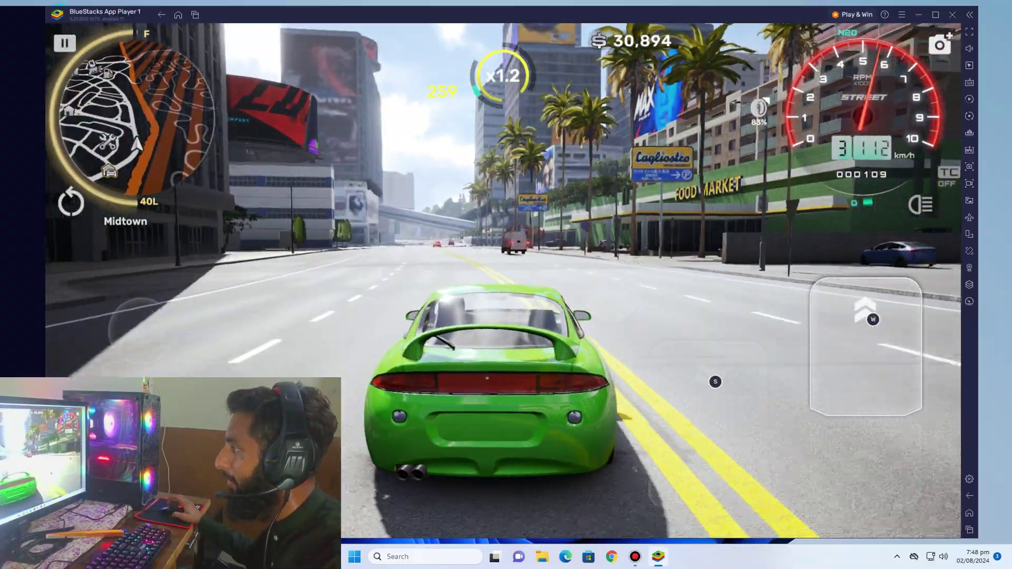
- Drive past the Food Market and the van toward the glass footbridges, correcting the lane position with short steering inputs
{"action": "key", "text": "a"}
{"action": "key", "text": "d"}
{"action": "key", "text": "a"}
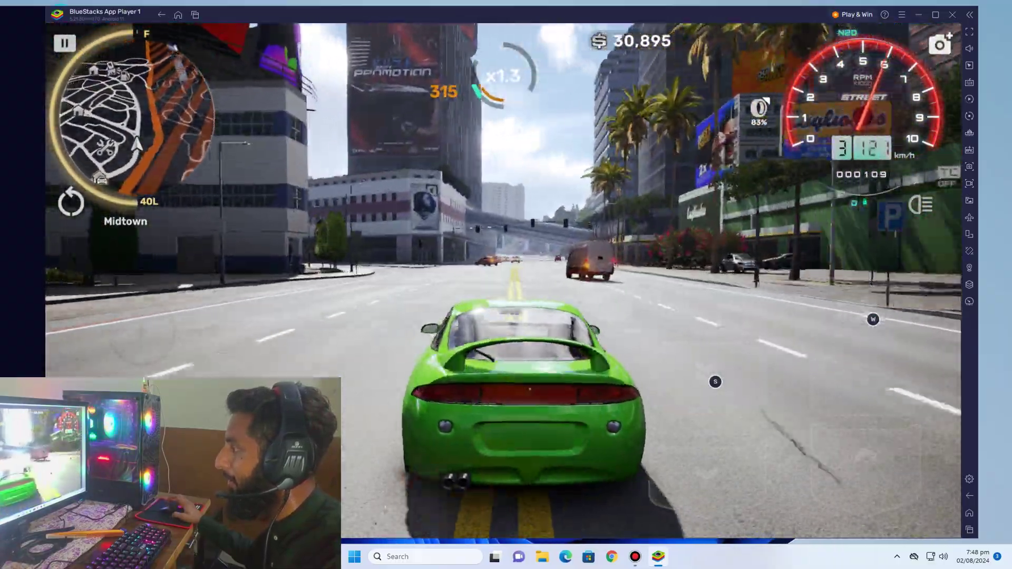
{"action": "key", "text": "d"}
{"action": "key", "text": "d"}
{"action": "key", "text": "w"}
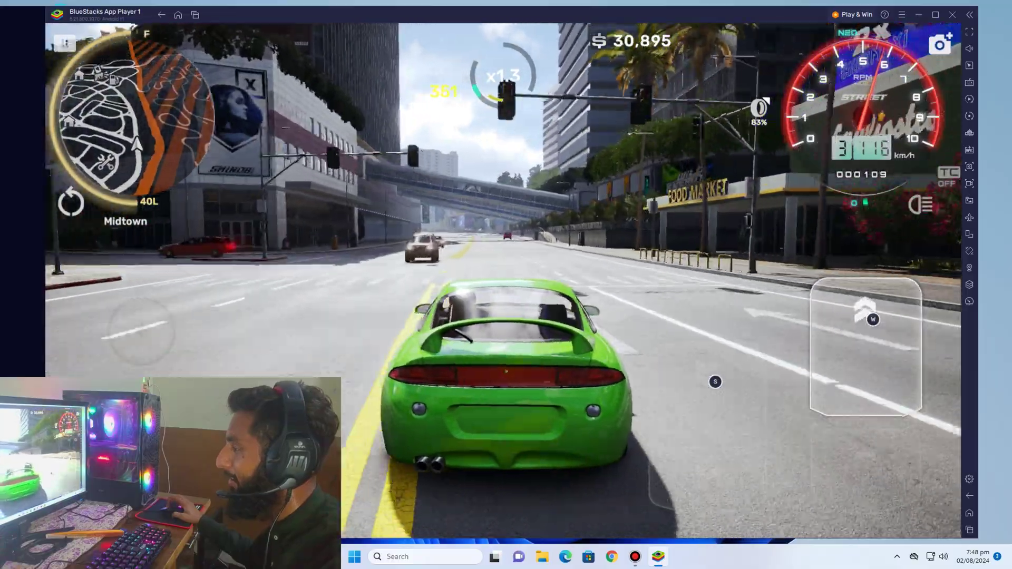
{"action": "key", "text": "a"}
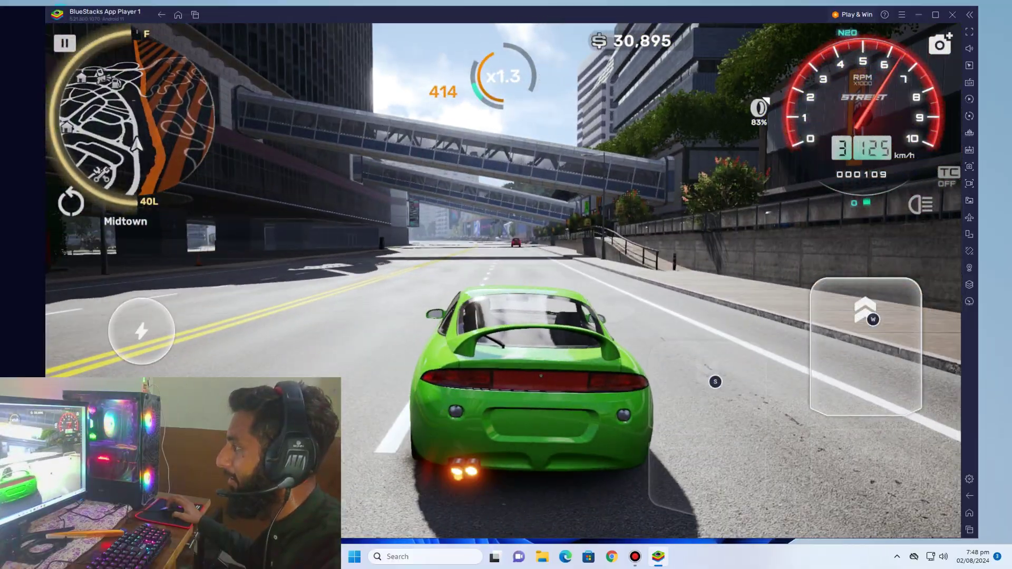
{"action": "key", "text": "d"}
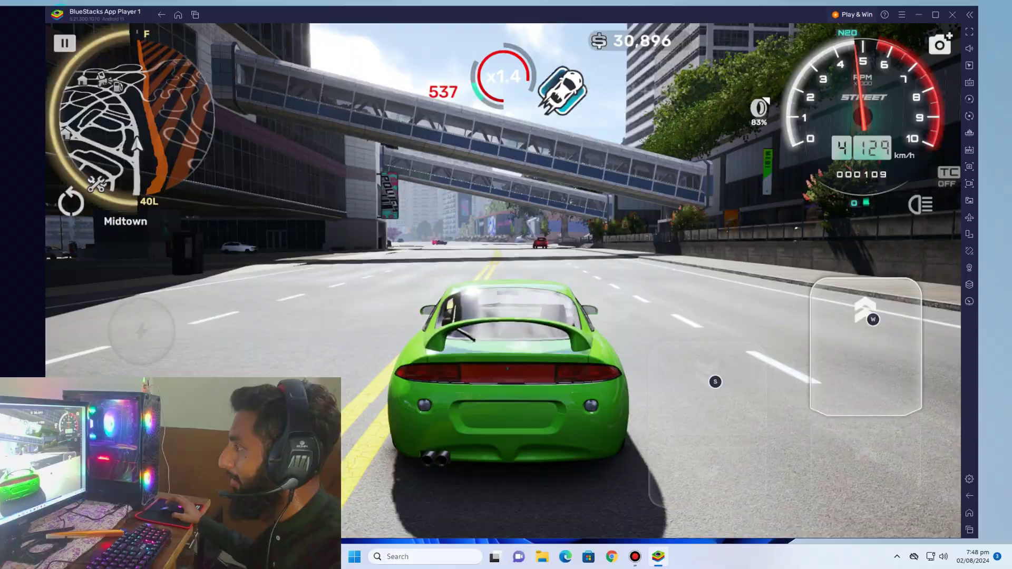
- Accelerate out from under the footbridges and steer past the pink blossom trees to the high-rise blocks
{"action": "key", "text": "w"}
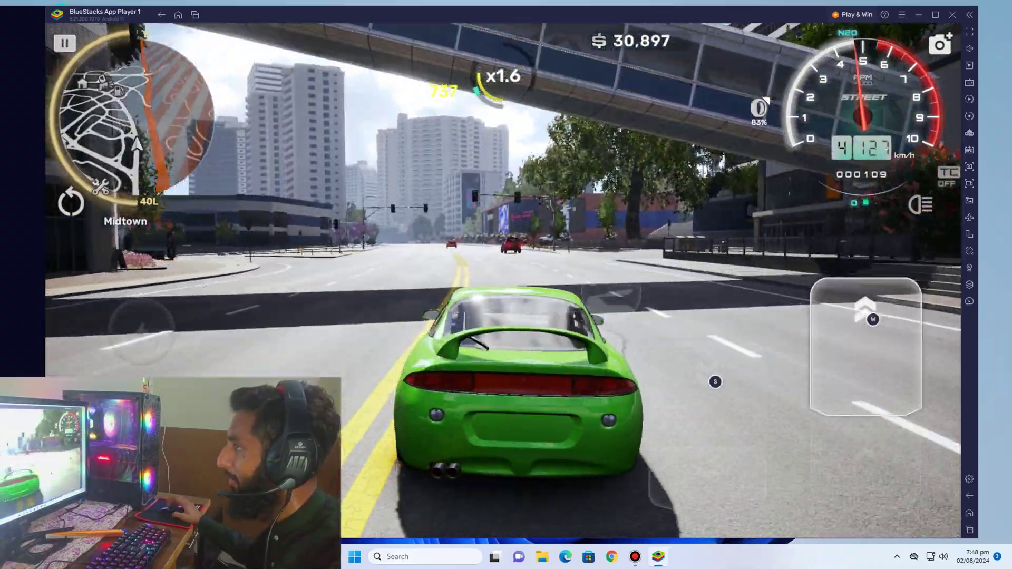
{"action": "key", "text": "a"}
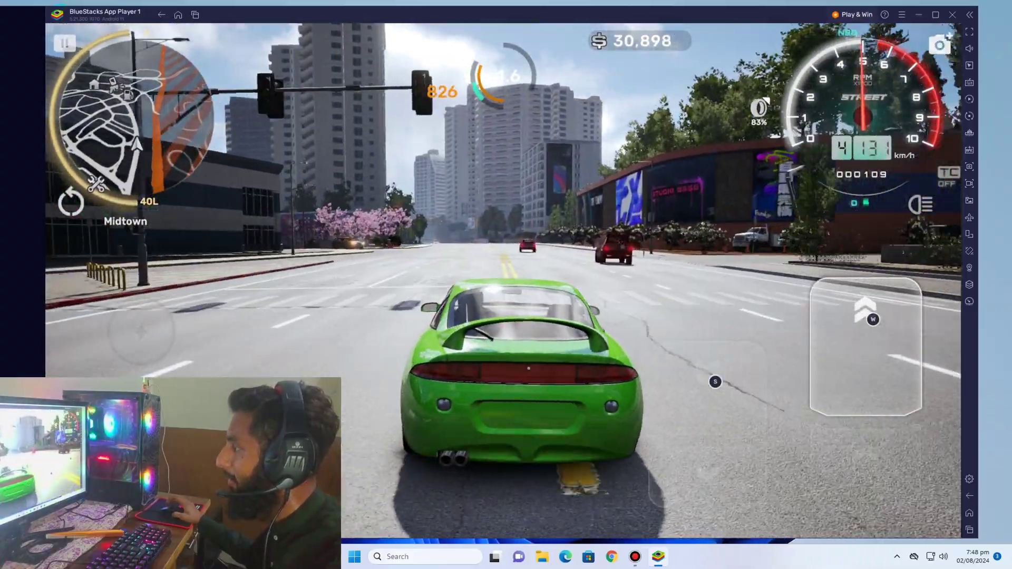
{"action": "key", "text": "a"}
{"action": "key", "text": "w"}
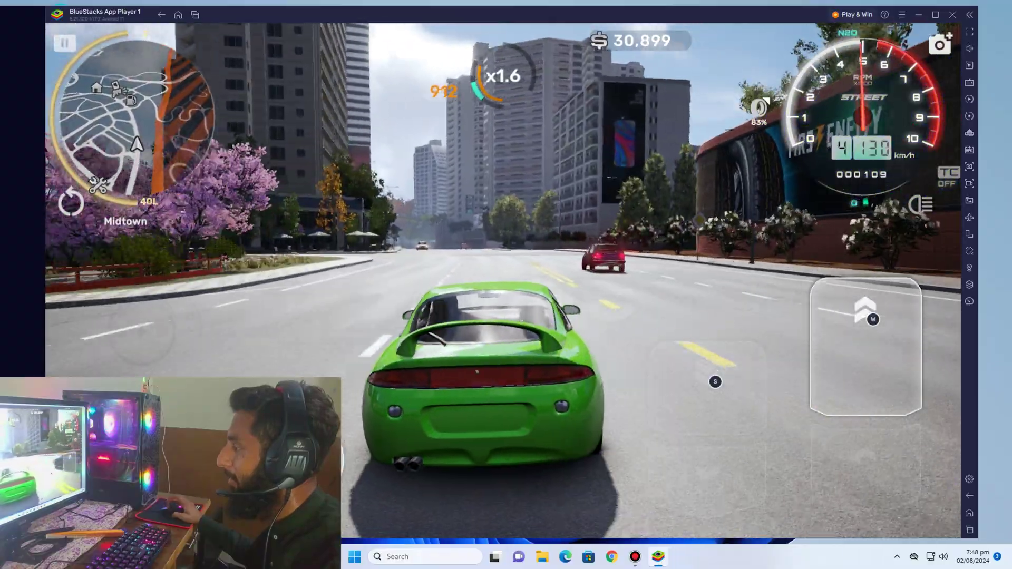
{"action": "key", "text": "d"}
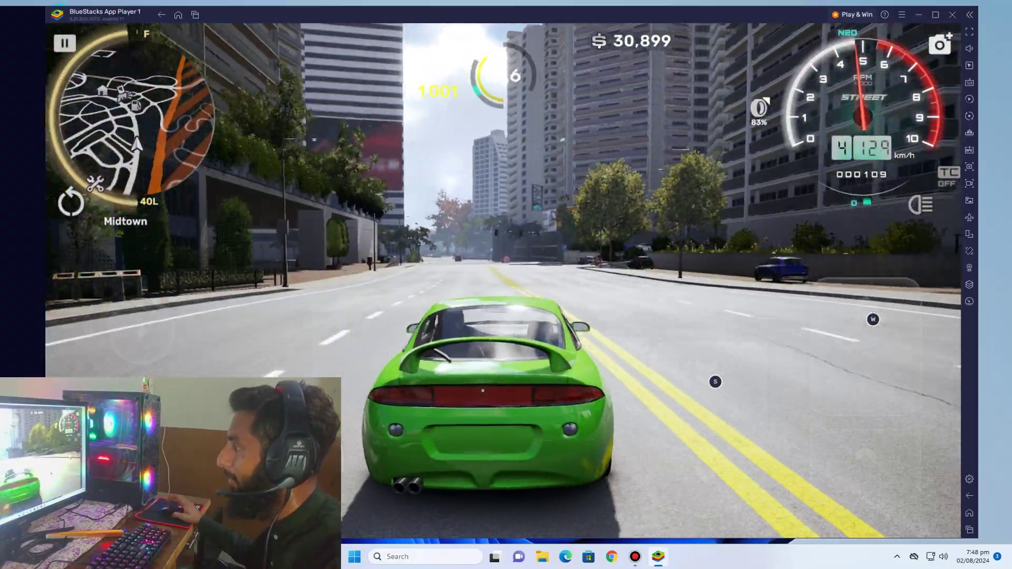
- Brake the car nearly to a standstill beside the dark wall past the fuel station marker and pause the game
{"action": "key", "text": "s"}
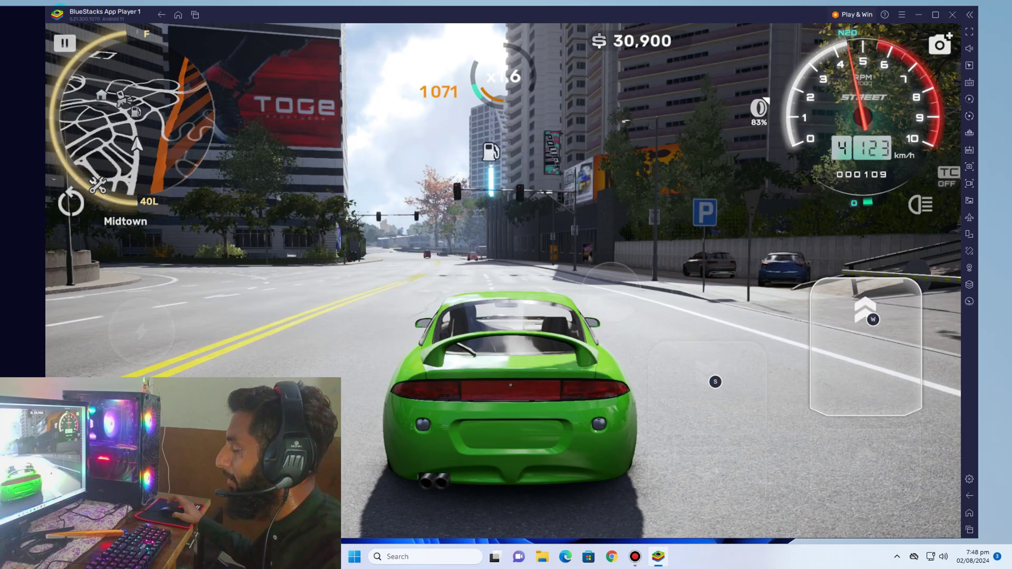
{"action": "key", "text": "a"}
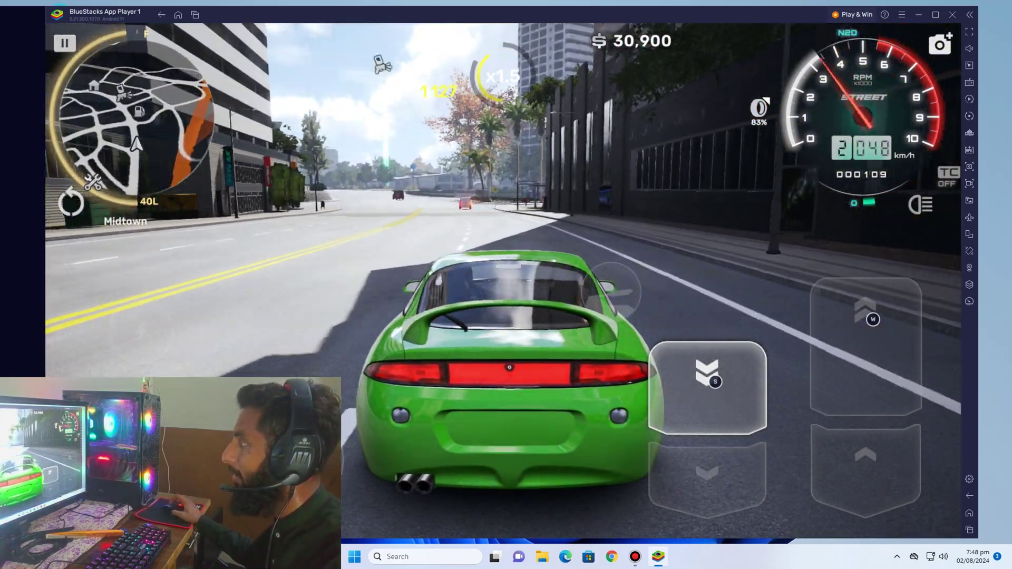
{"action": "key", "text": "s"}
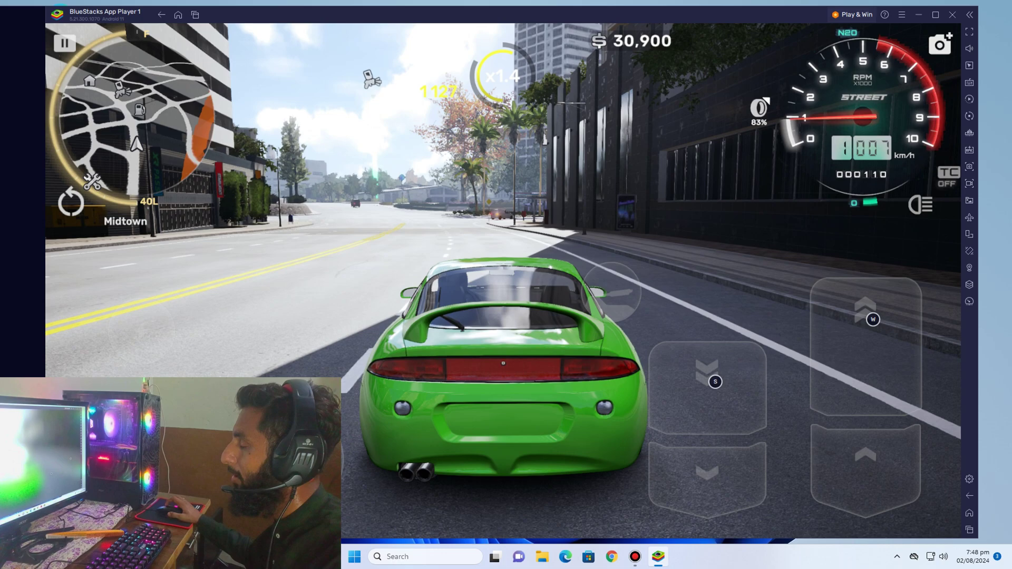
{"action": "key", "text": "Escape"}
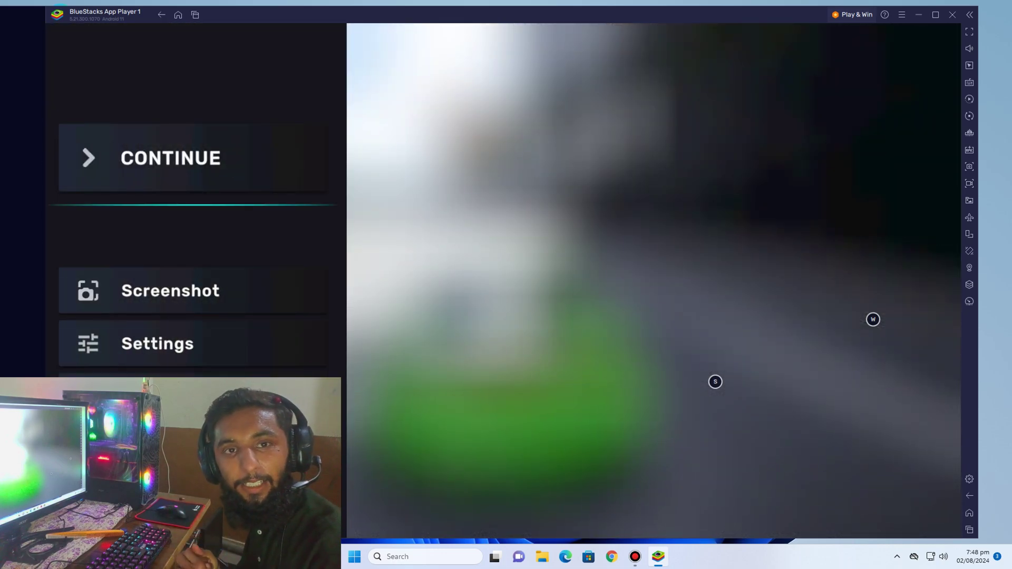